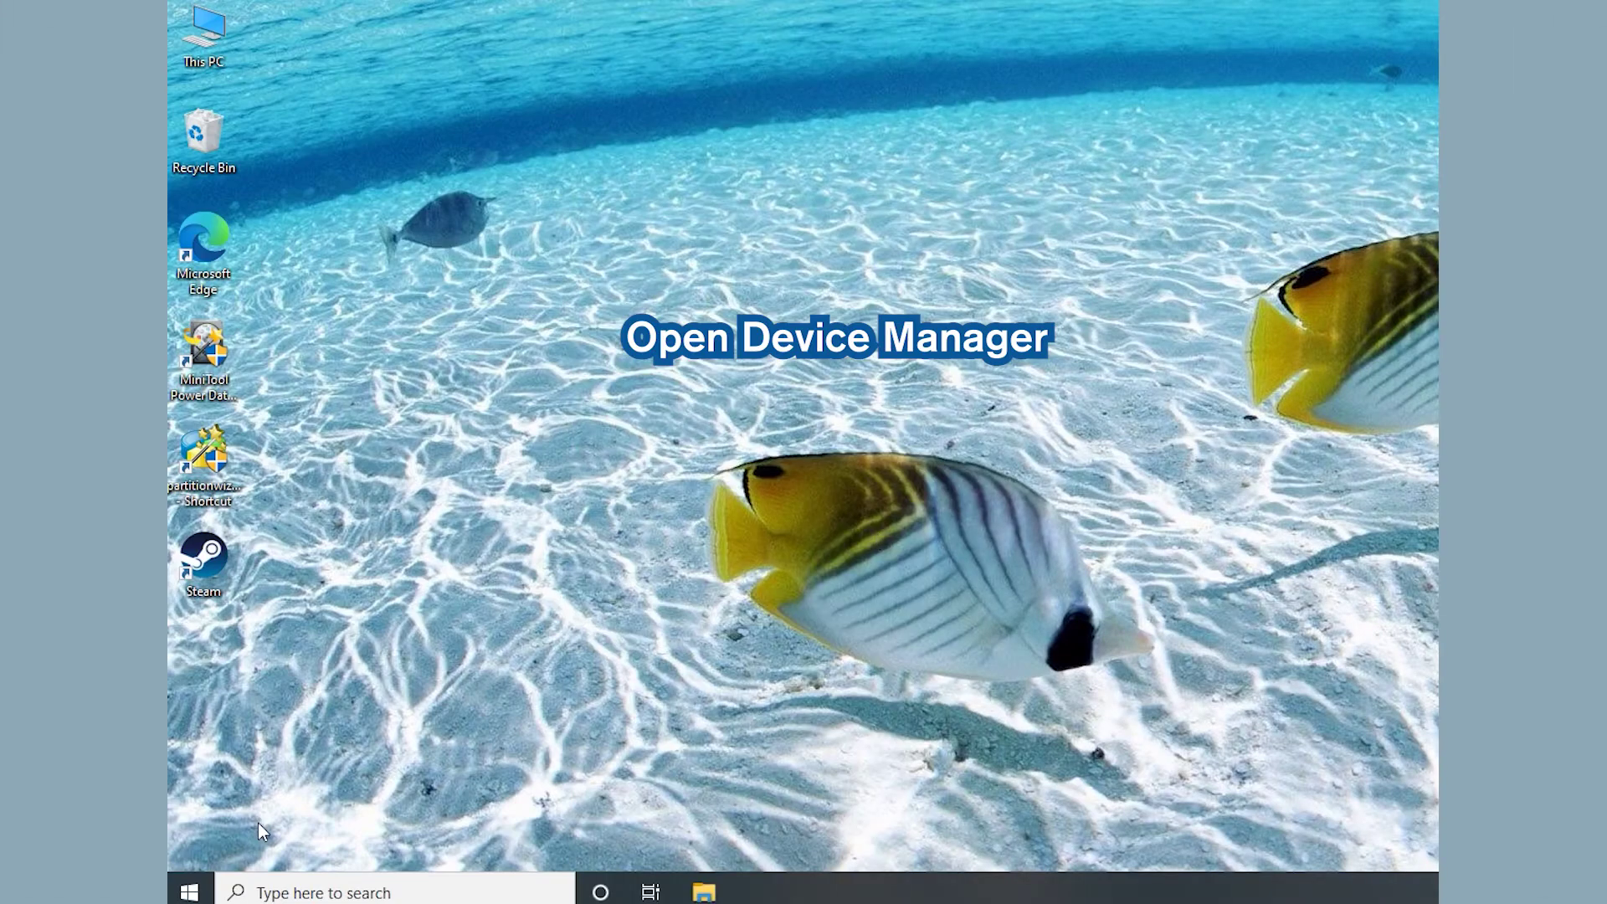
- Update the VMware SVGA 3D display adapter driver automatically from Device Manager's Display adapters
{"action": "right_click", "coordinate": [205, 888]}
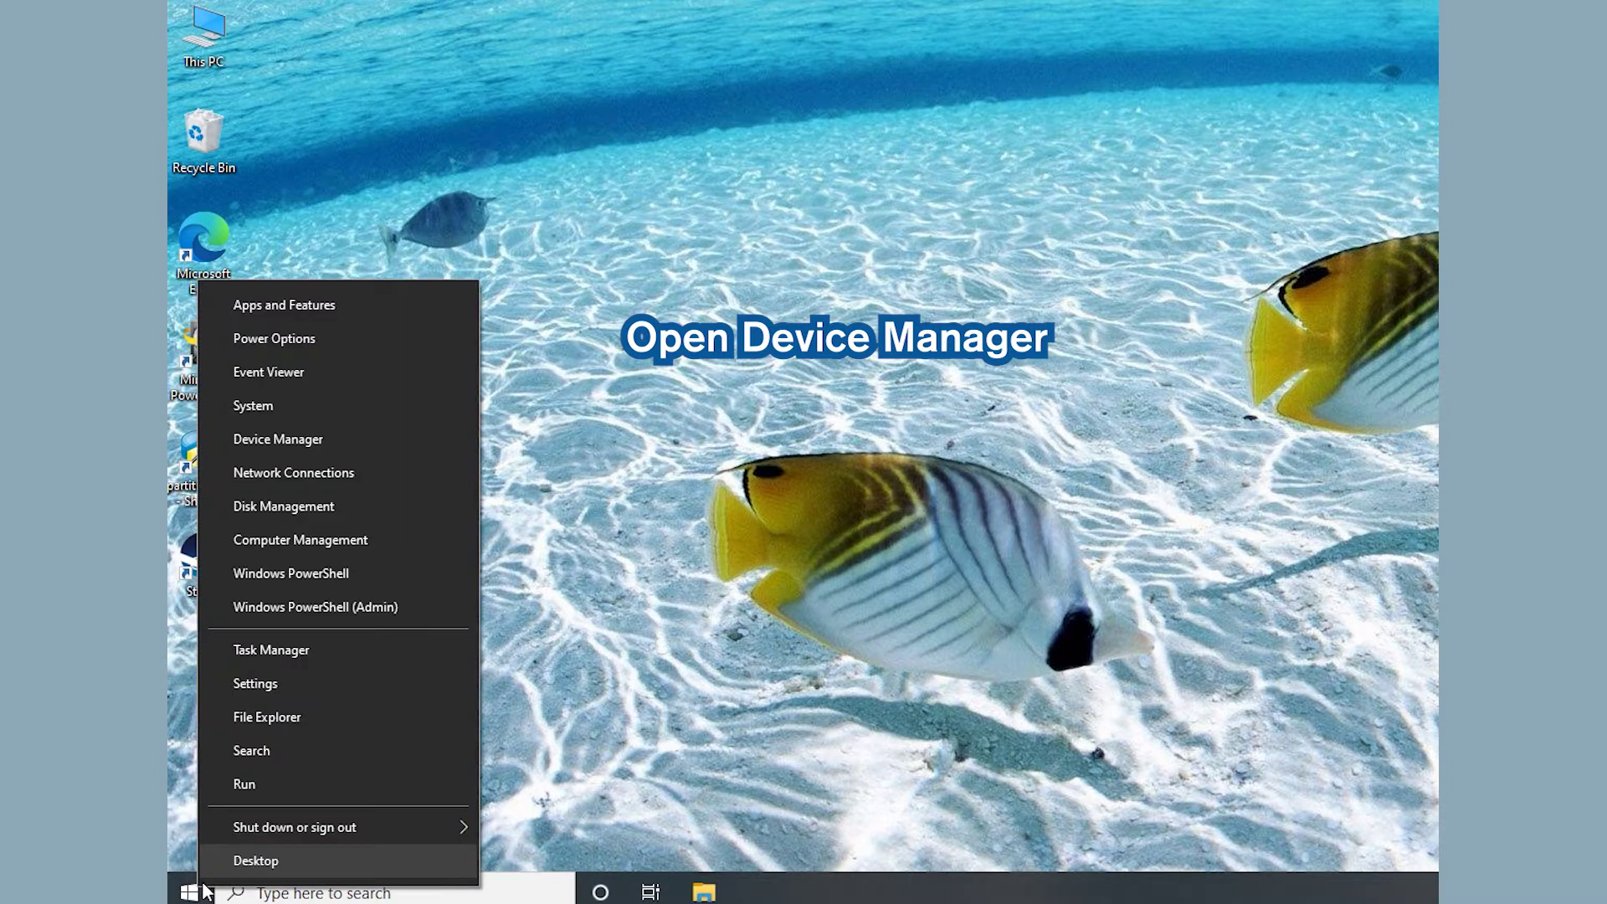
{"action": "left_click", "coordinate": [374, 443]}
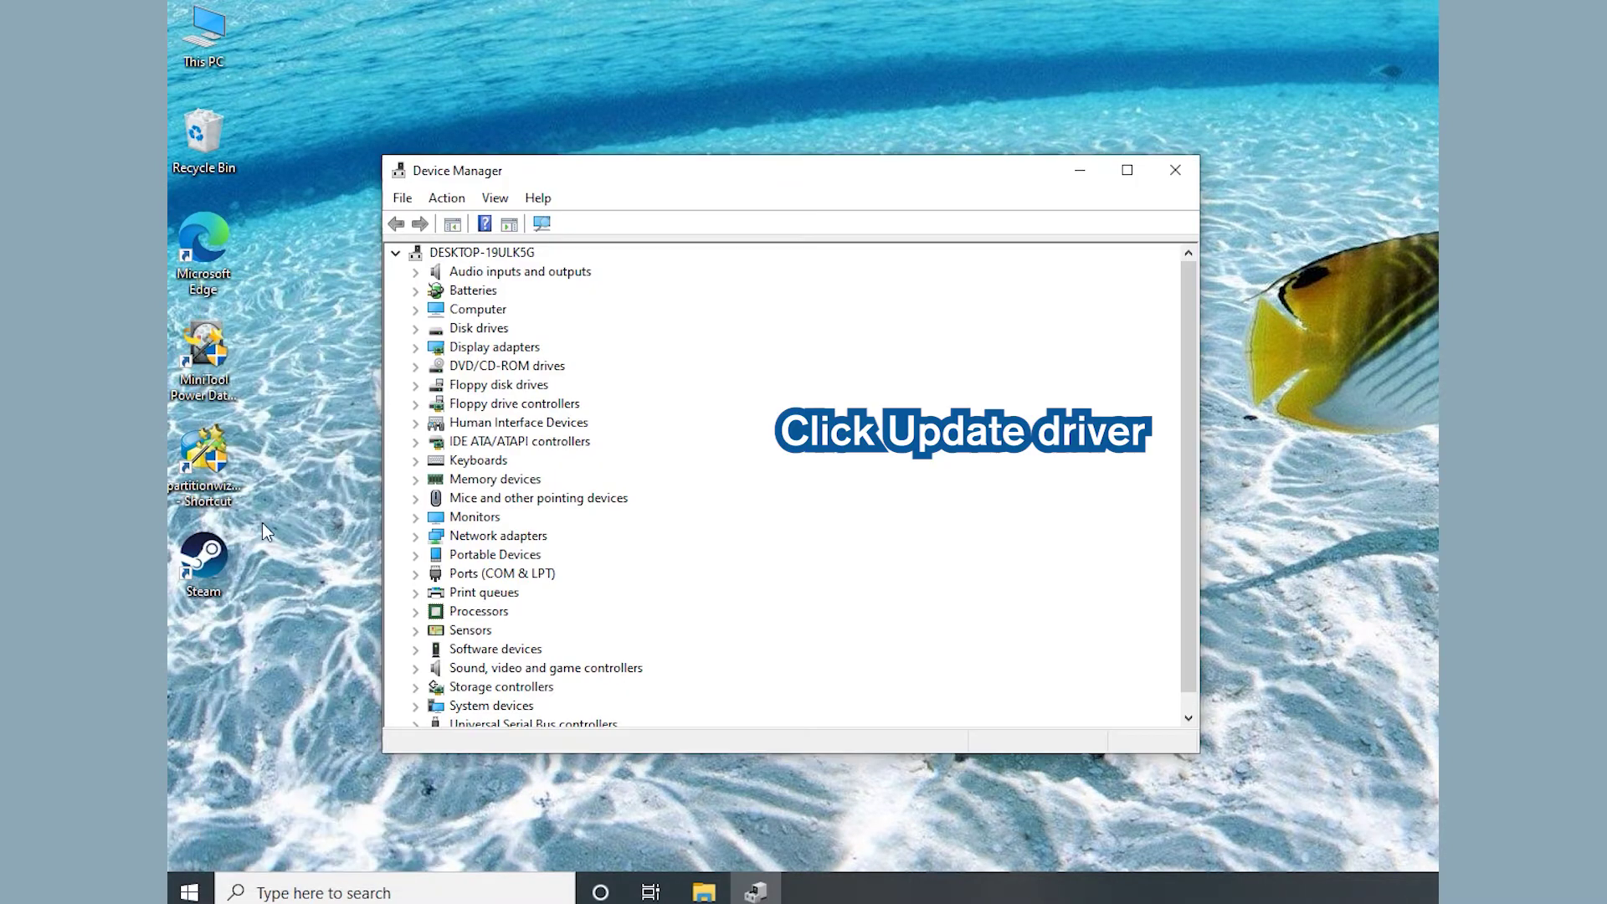
{"action": "double_click", "coordinate": [525, 348]}
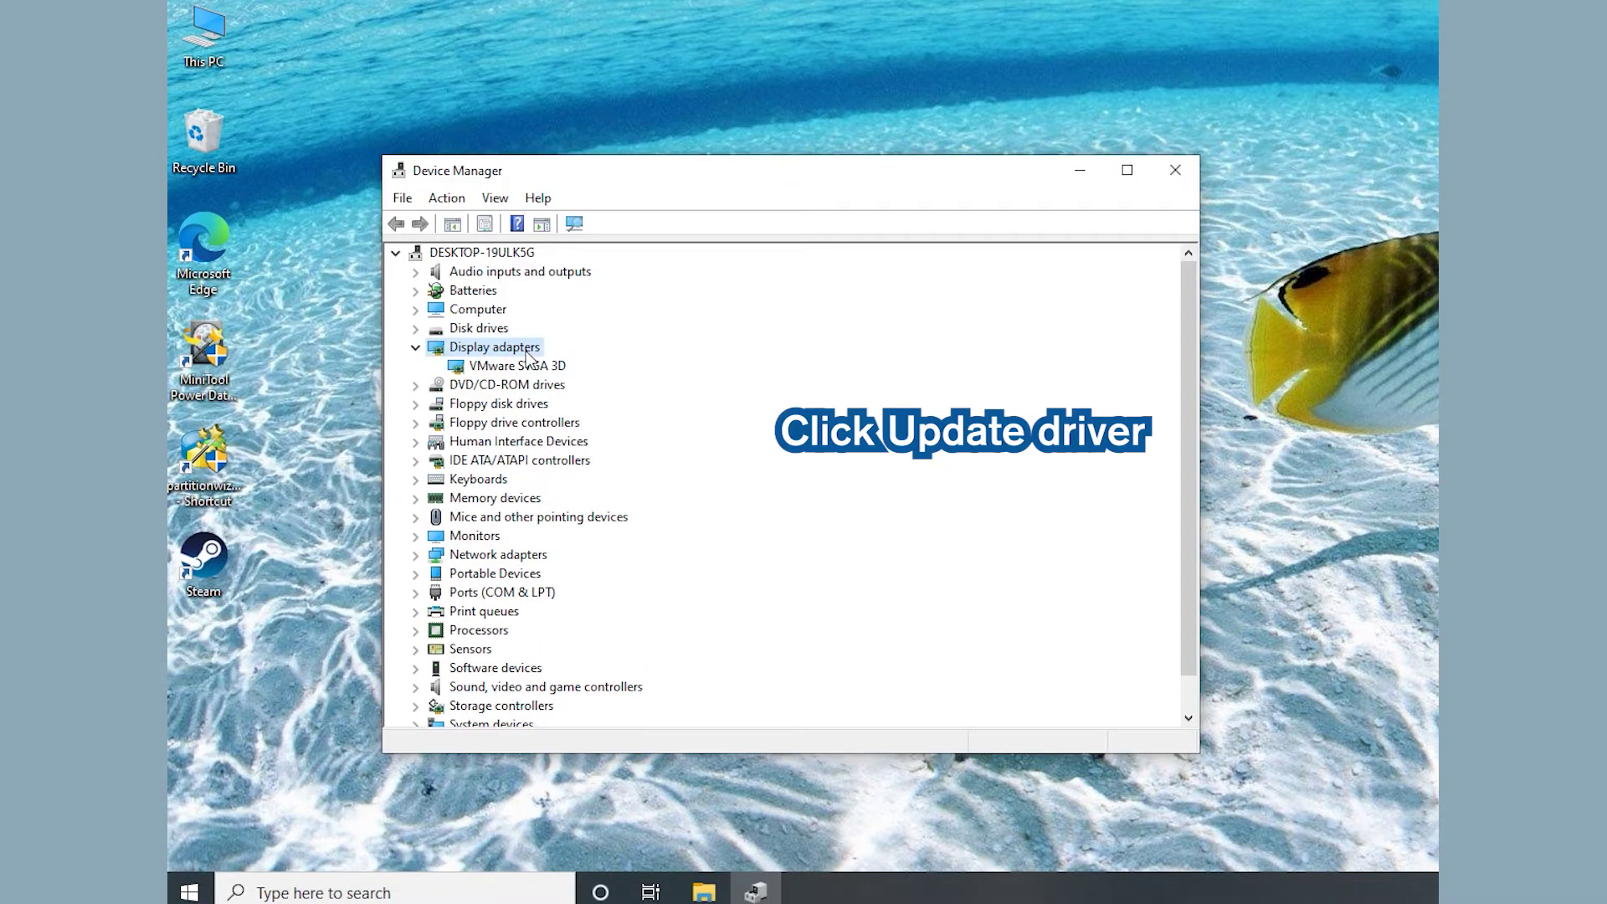
{"action": "left_click", "coordinate": [525, 365]}
{"action": "right_click", "coordinate": [526, 363]}
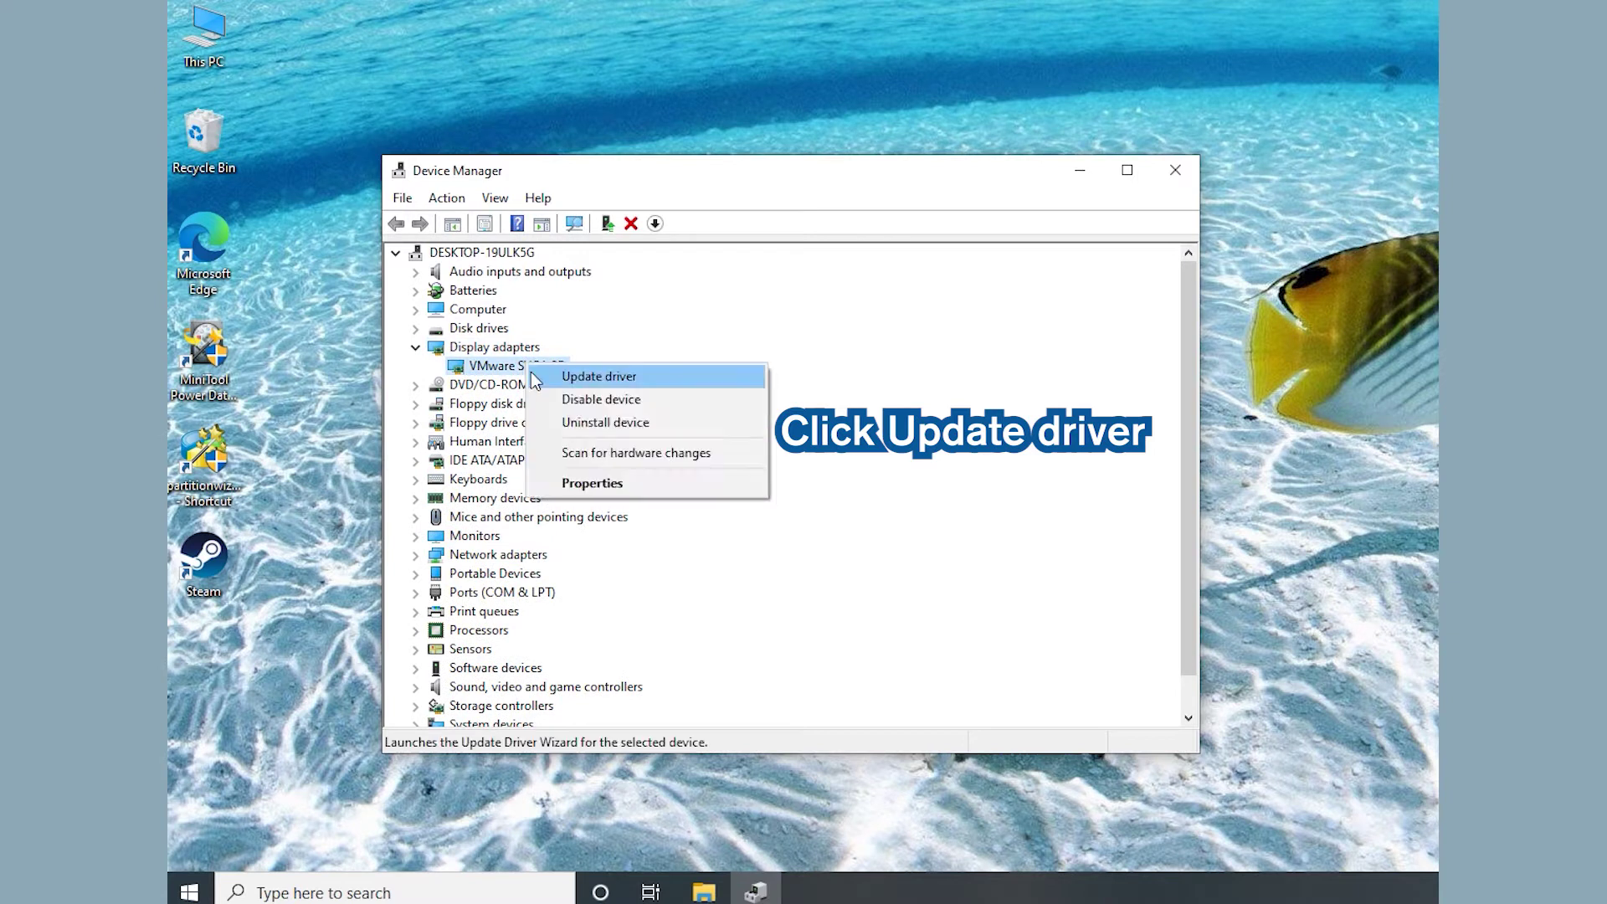
{"action": "left_click", "coordinate": [726, 378]}
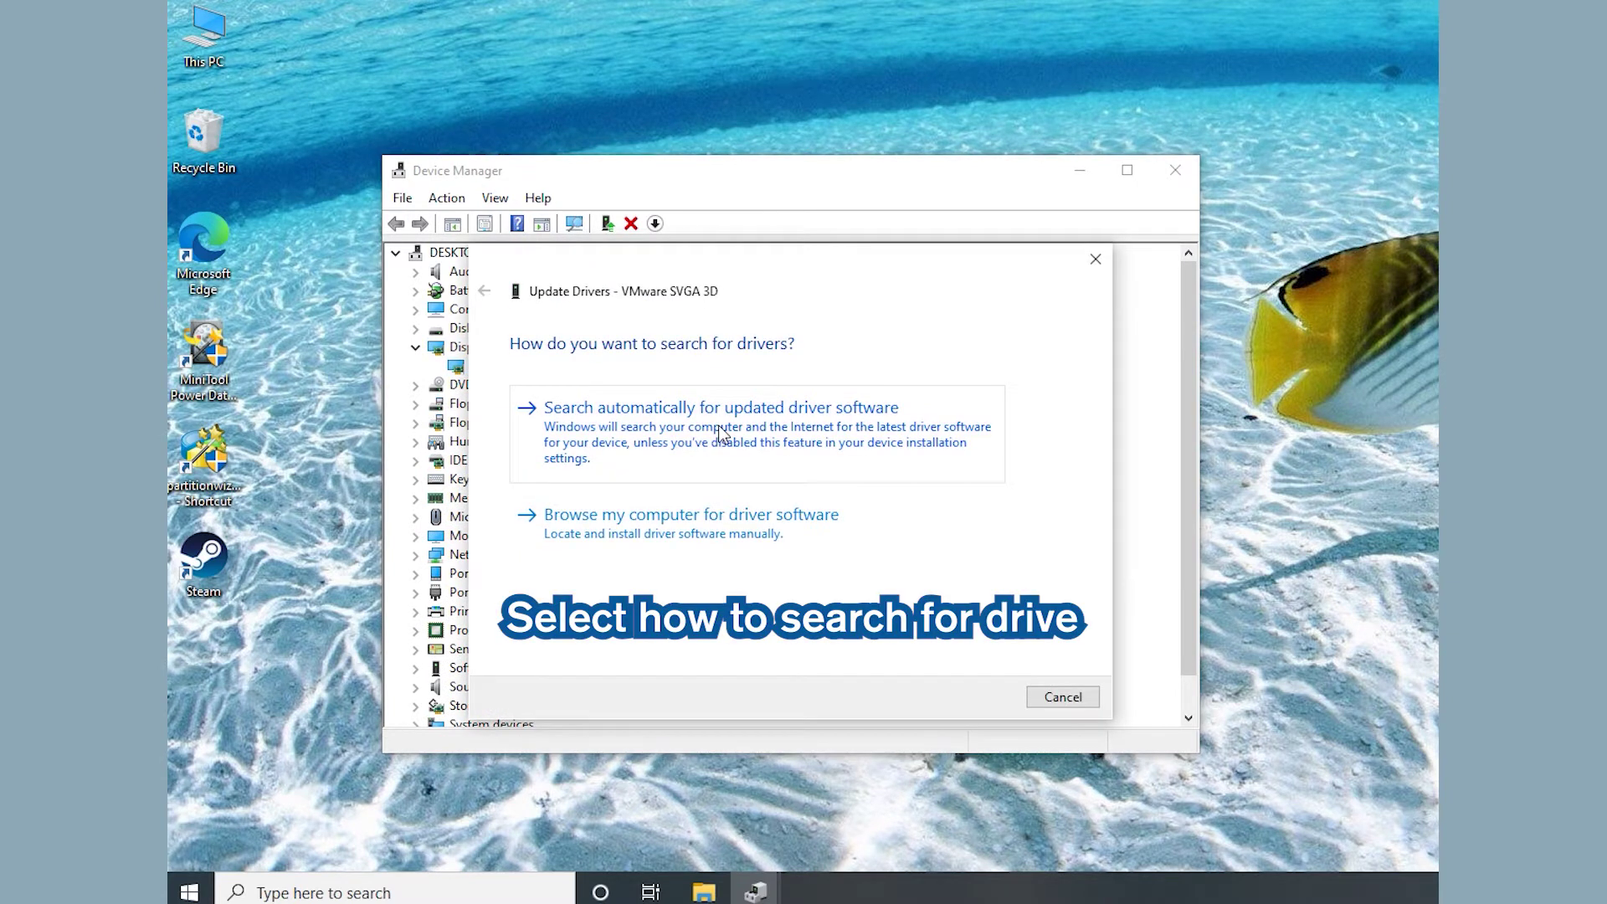
{"action": "left_click", "coordinate": [722, 433]}
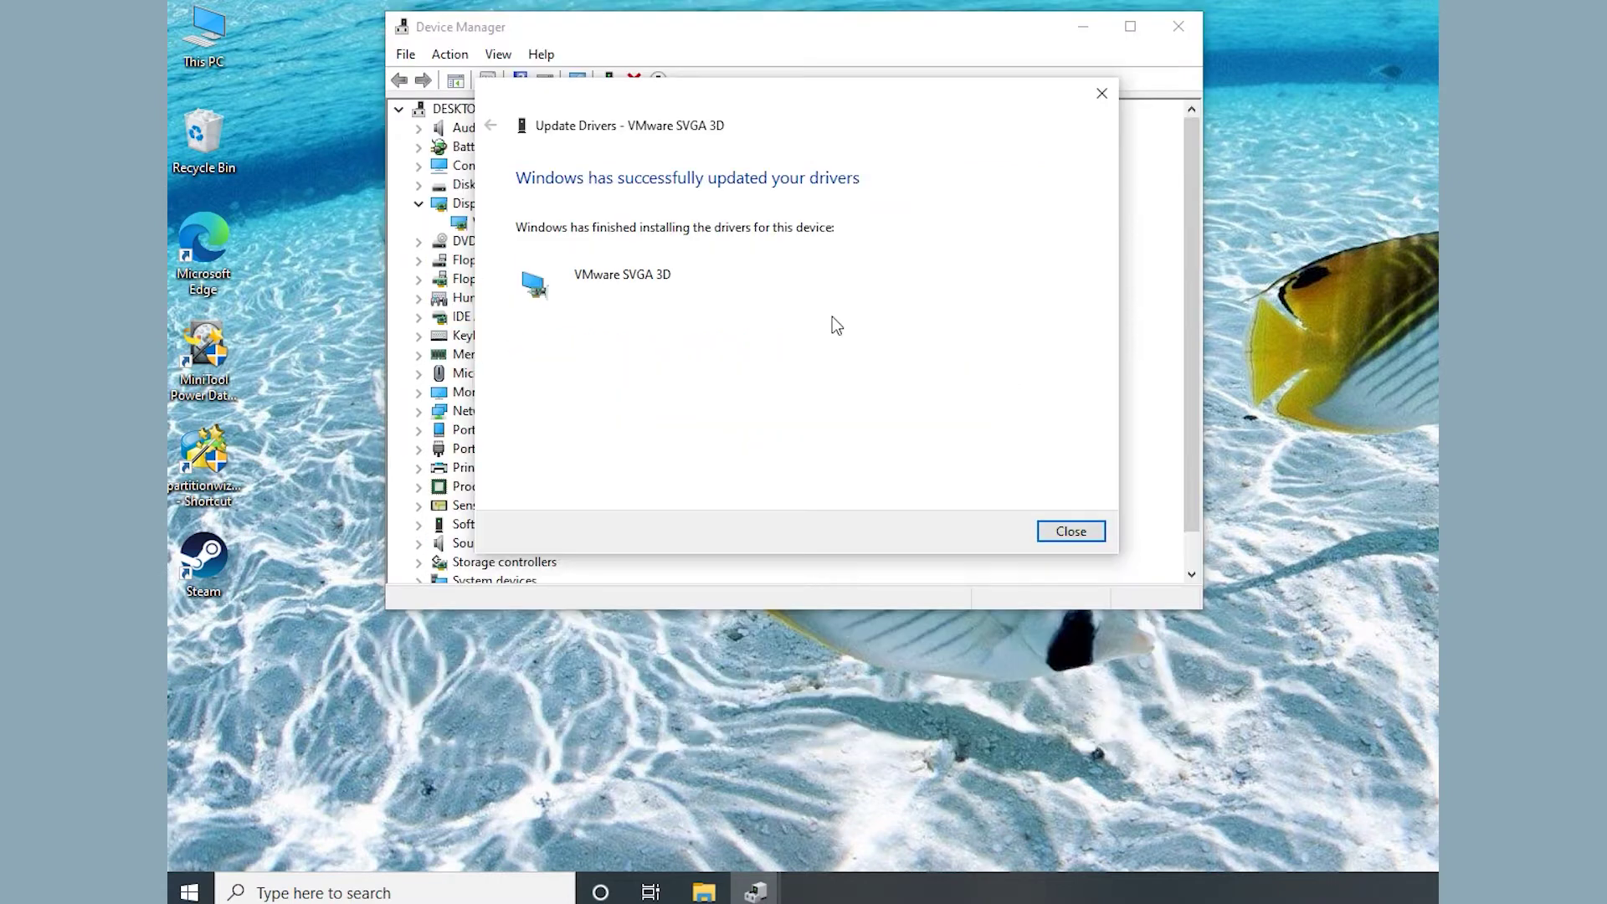
{"action": "left_click", "coordinate": [1073, 532]}
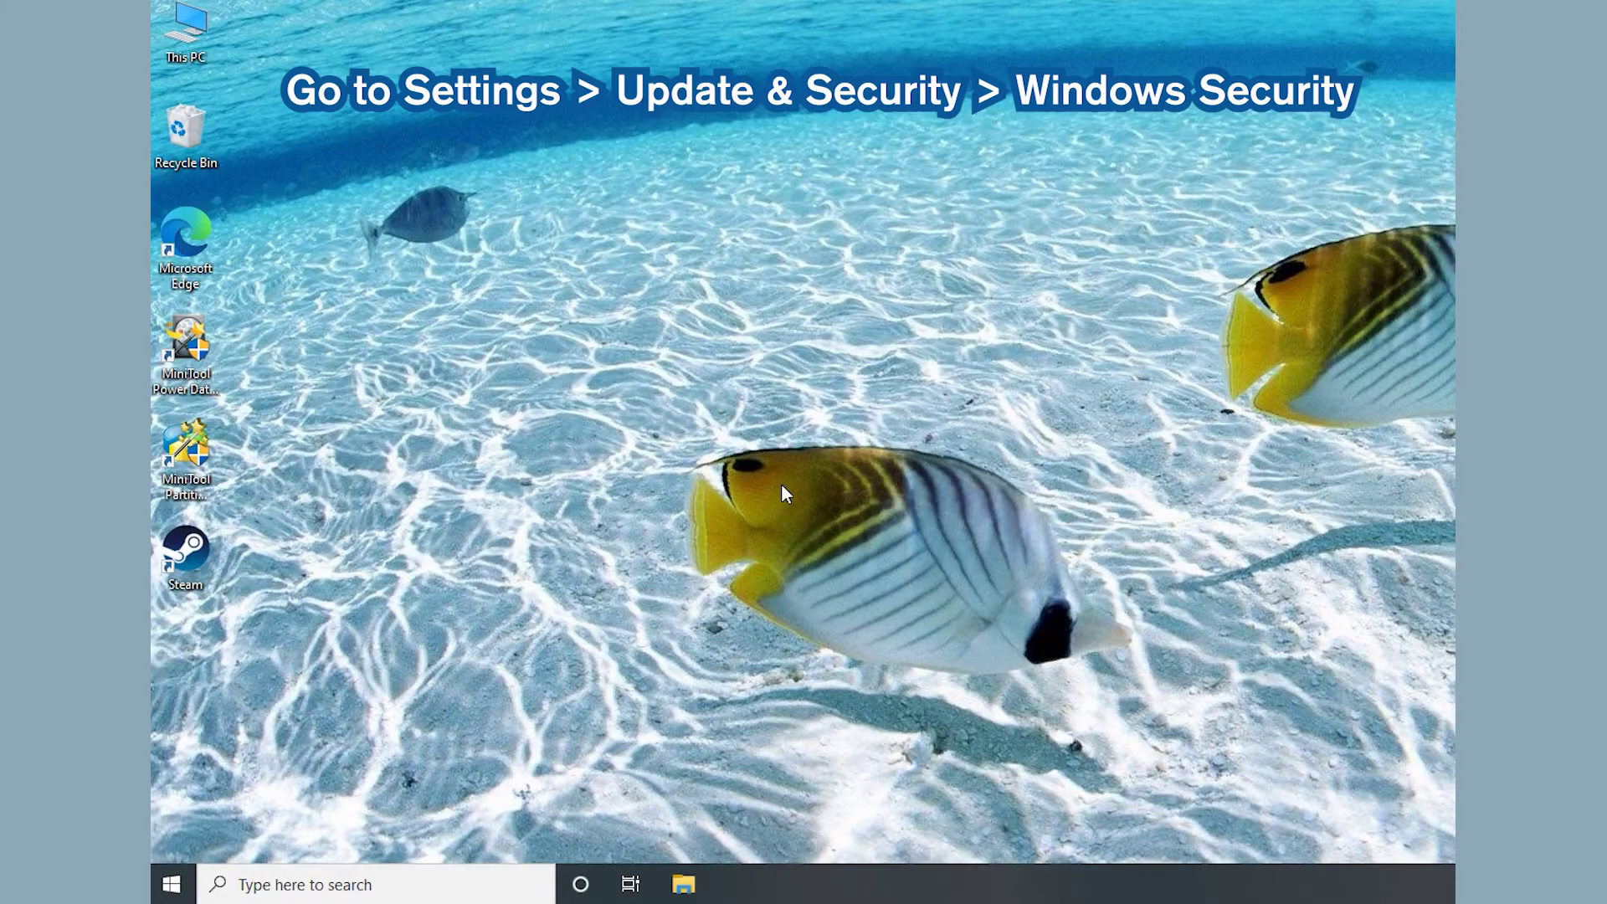
- Go to Settings > Update & Security > Windows Security
{"action": "key", "text": "super+i"}
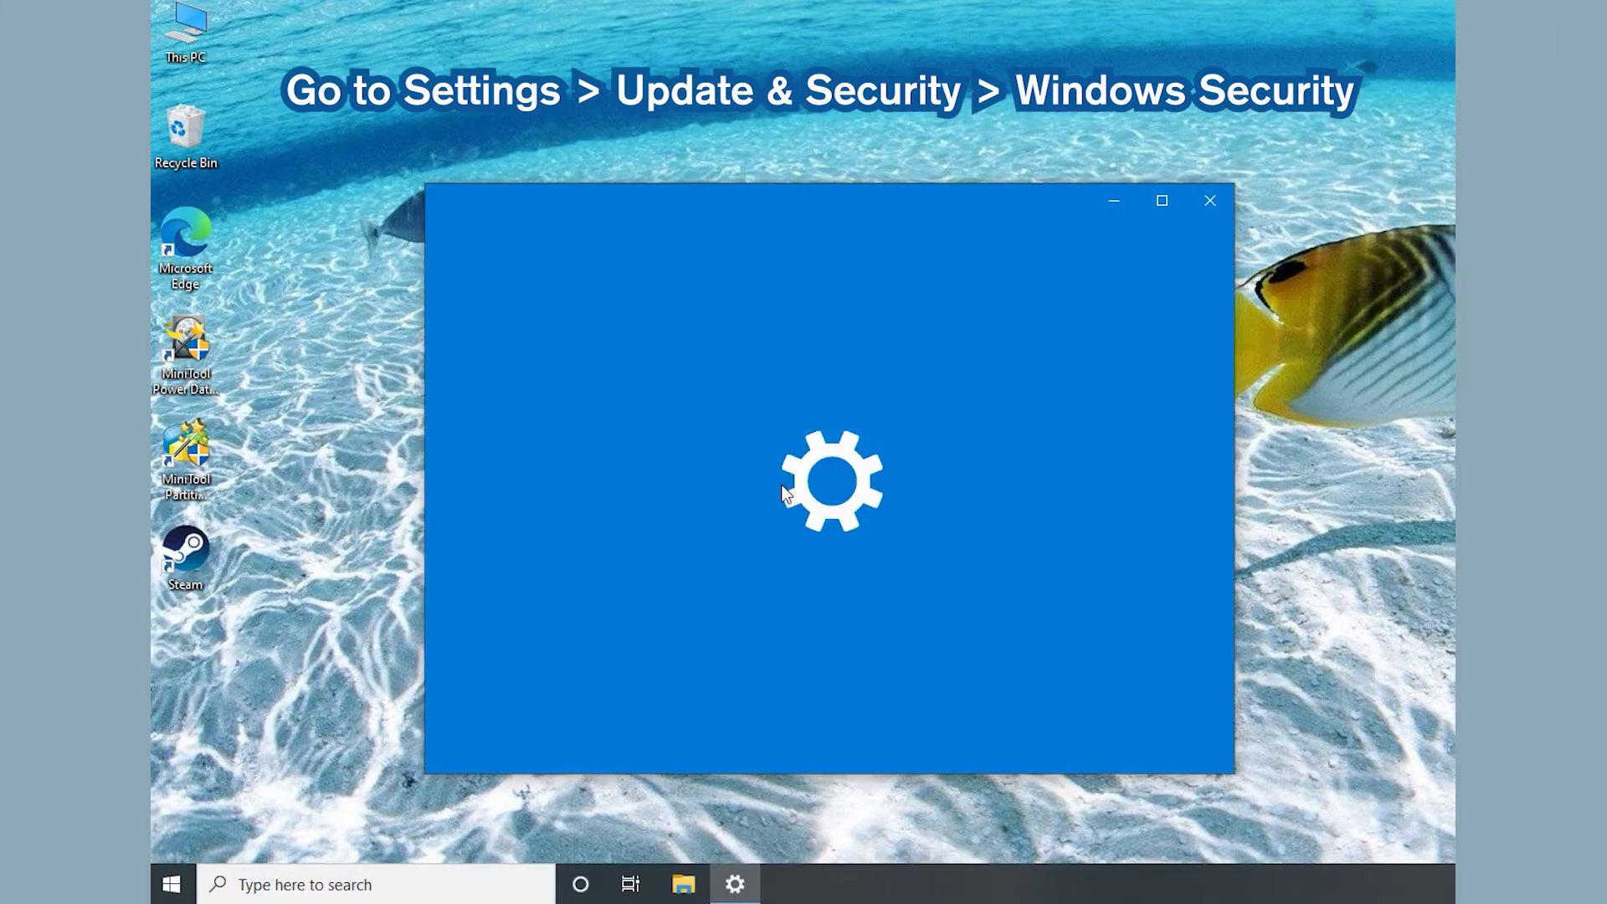
{"action": "scroll", "coordinate": [781, 485], "scroll_direction": "down", "scroll_amount": 5}
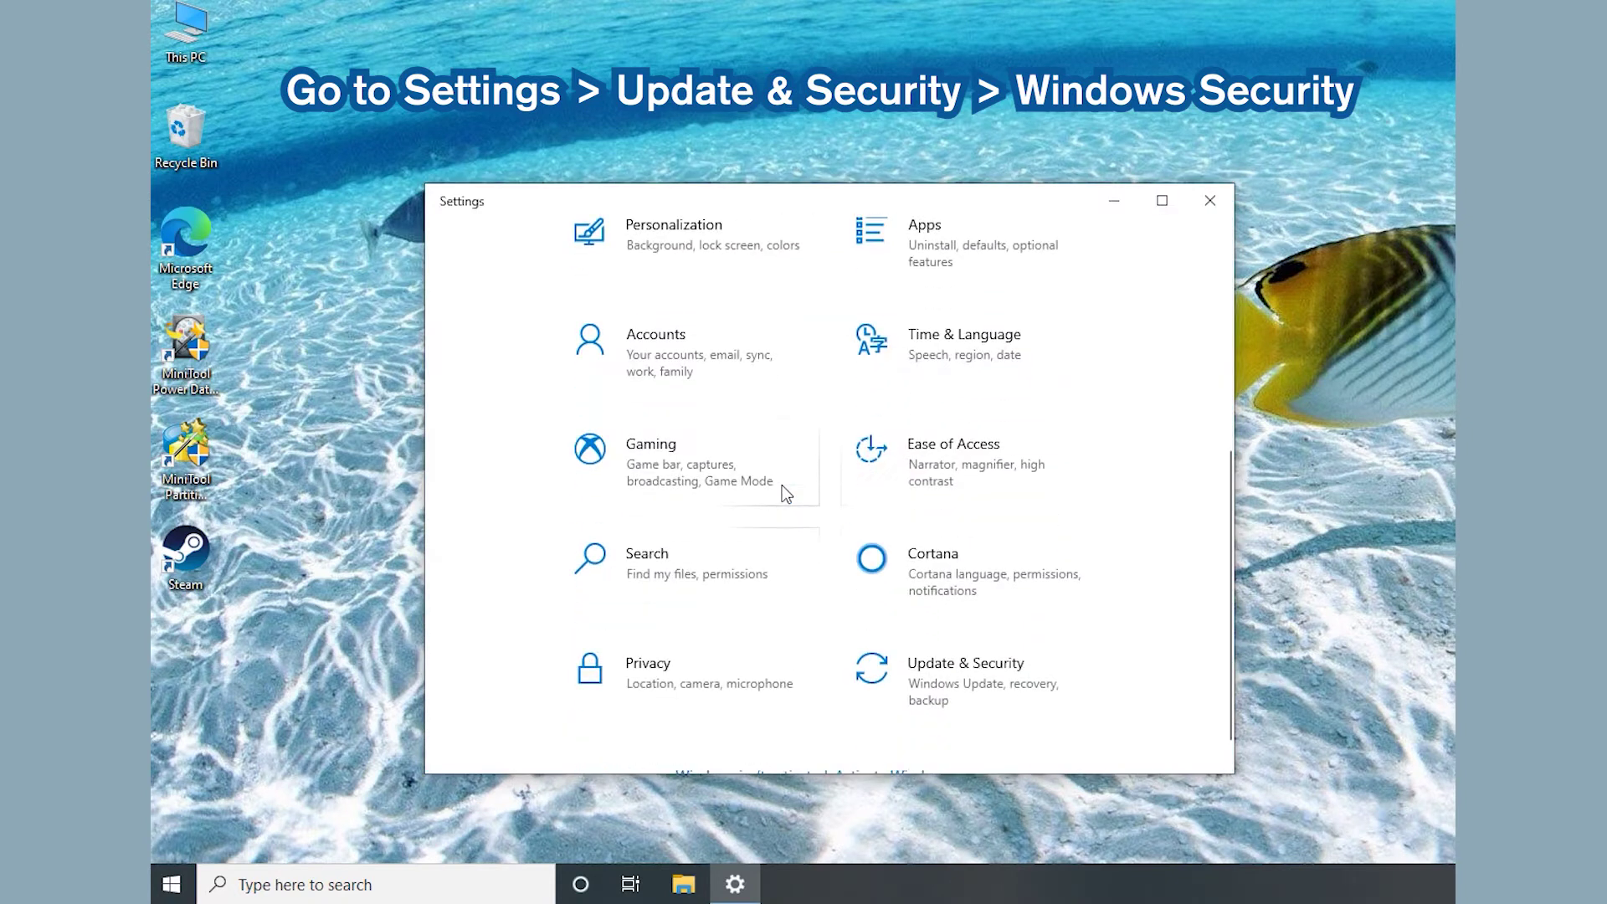
{"action": "left_click", "coordinate": [1002, 636]}
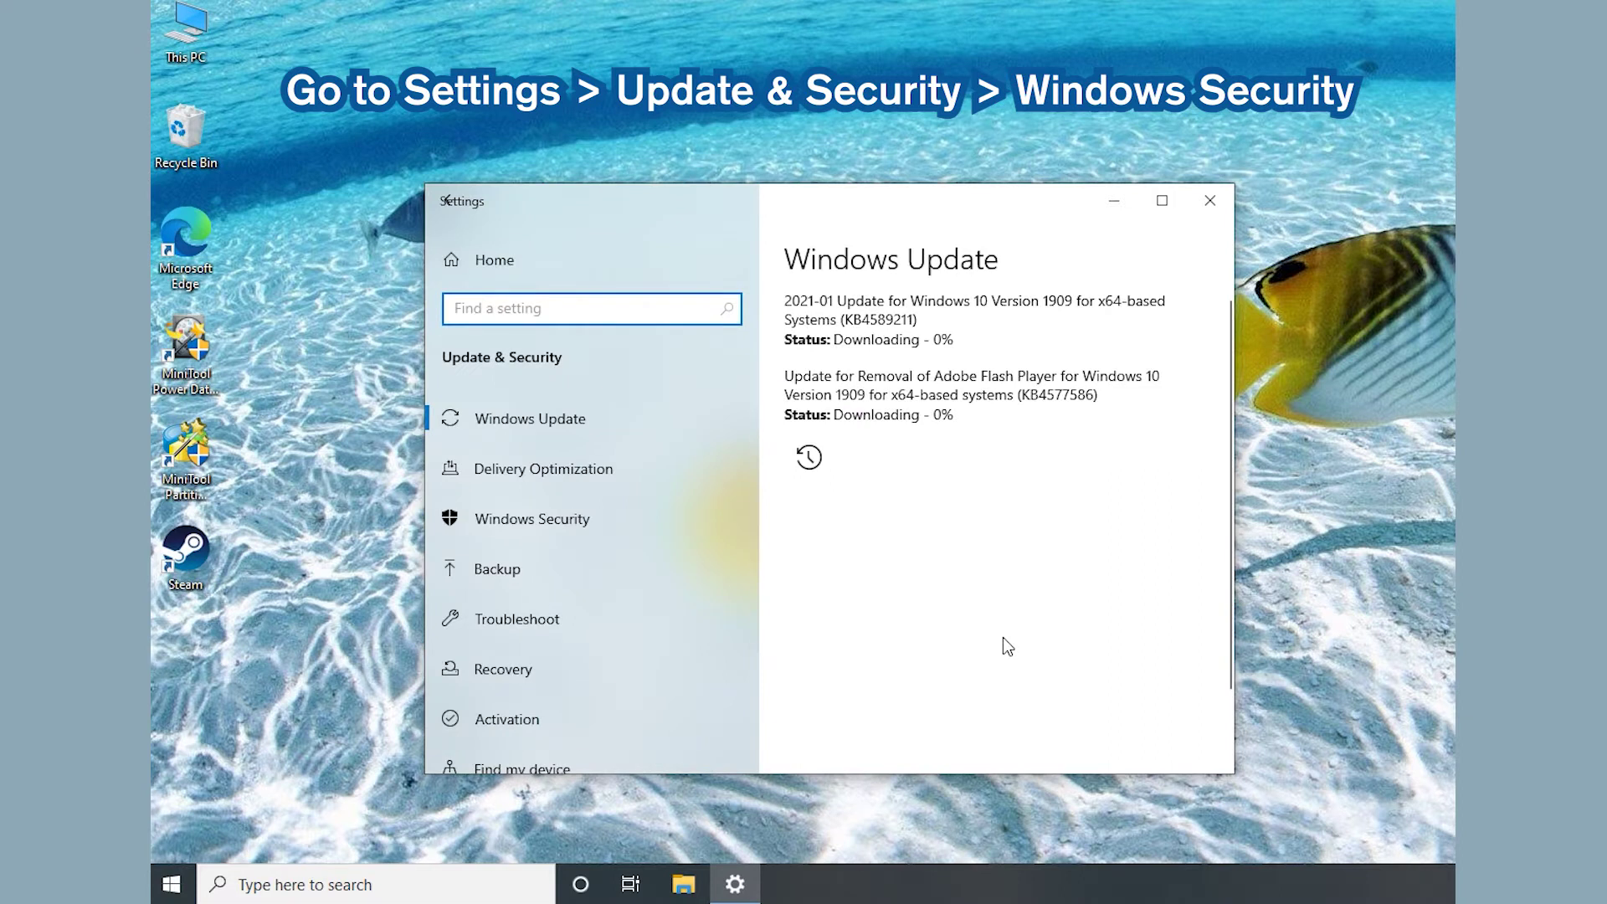
{"action": "left_click", "coordinate": [594, 540]}
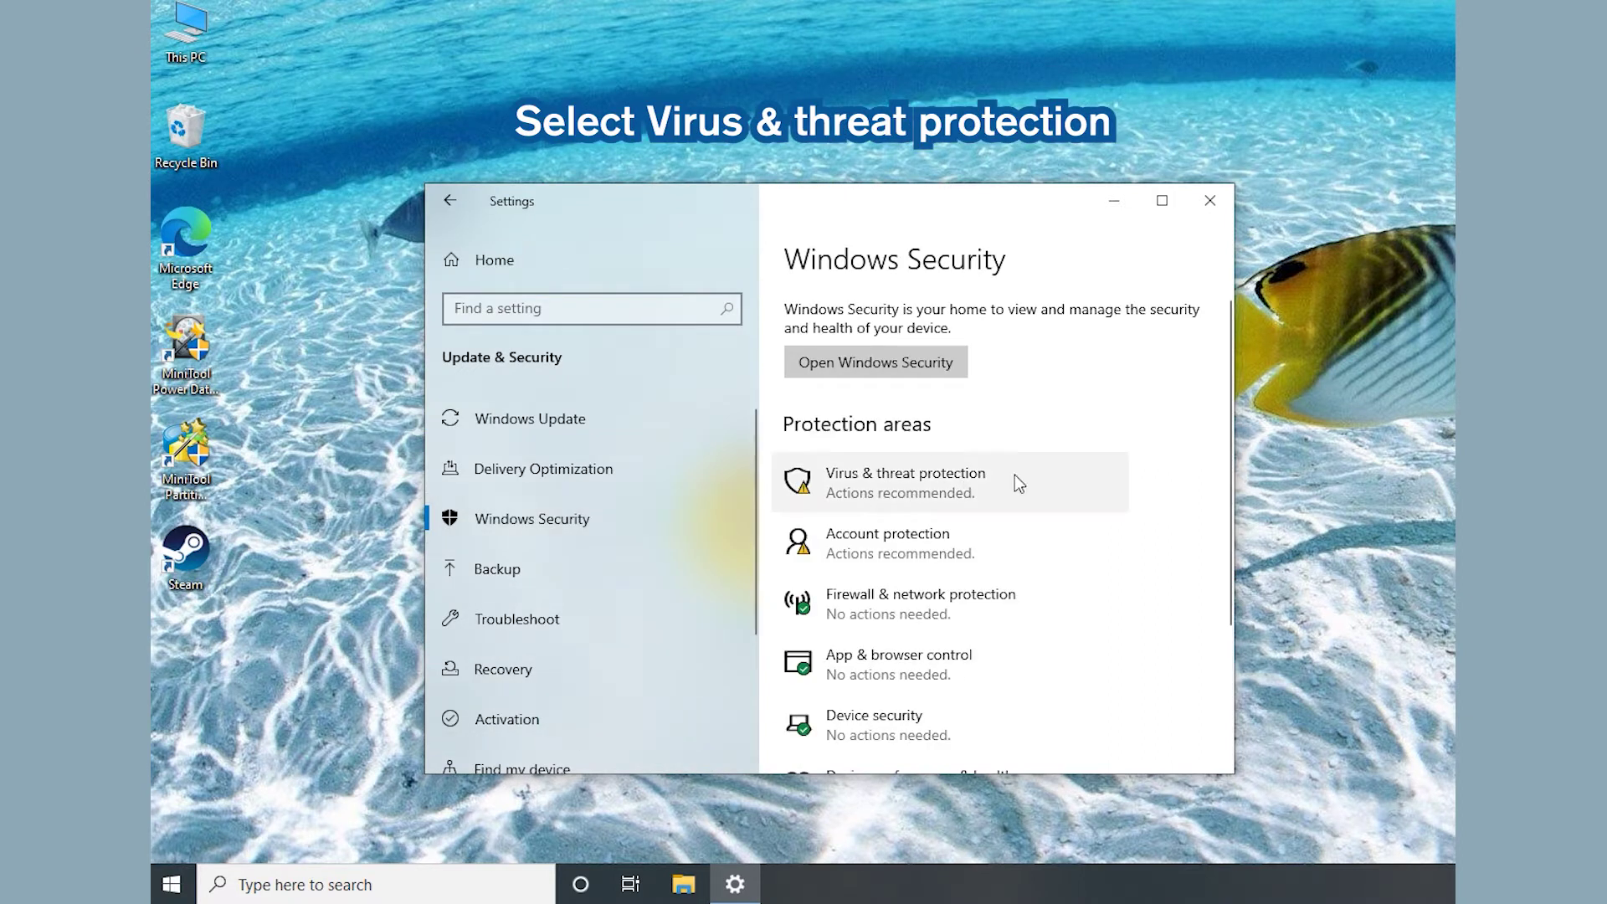
- In Virus & threat protection settings, reach Exclusions and bring up the Add an exclusion options
{"action": "left_click", "coordinate": [1022, 476]}
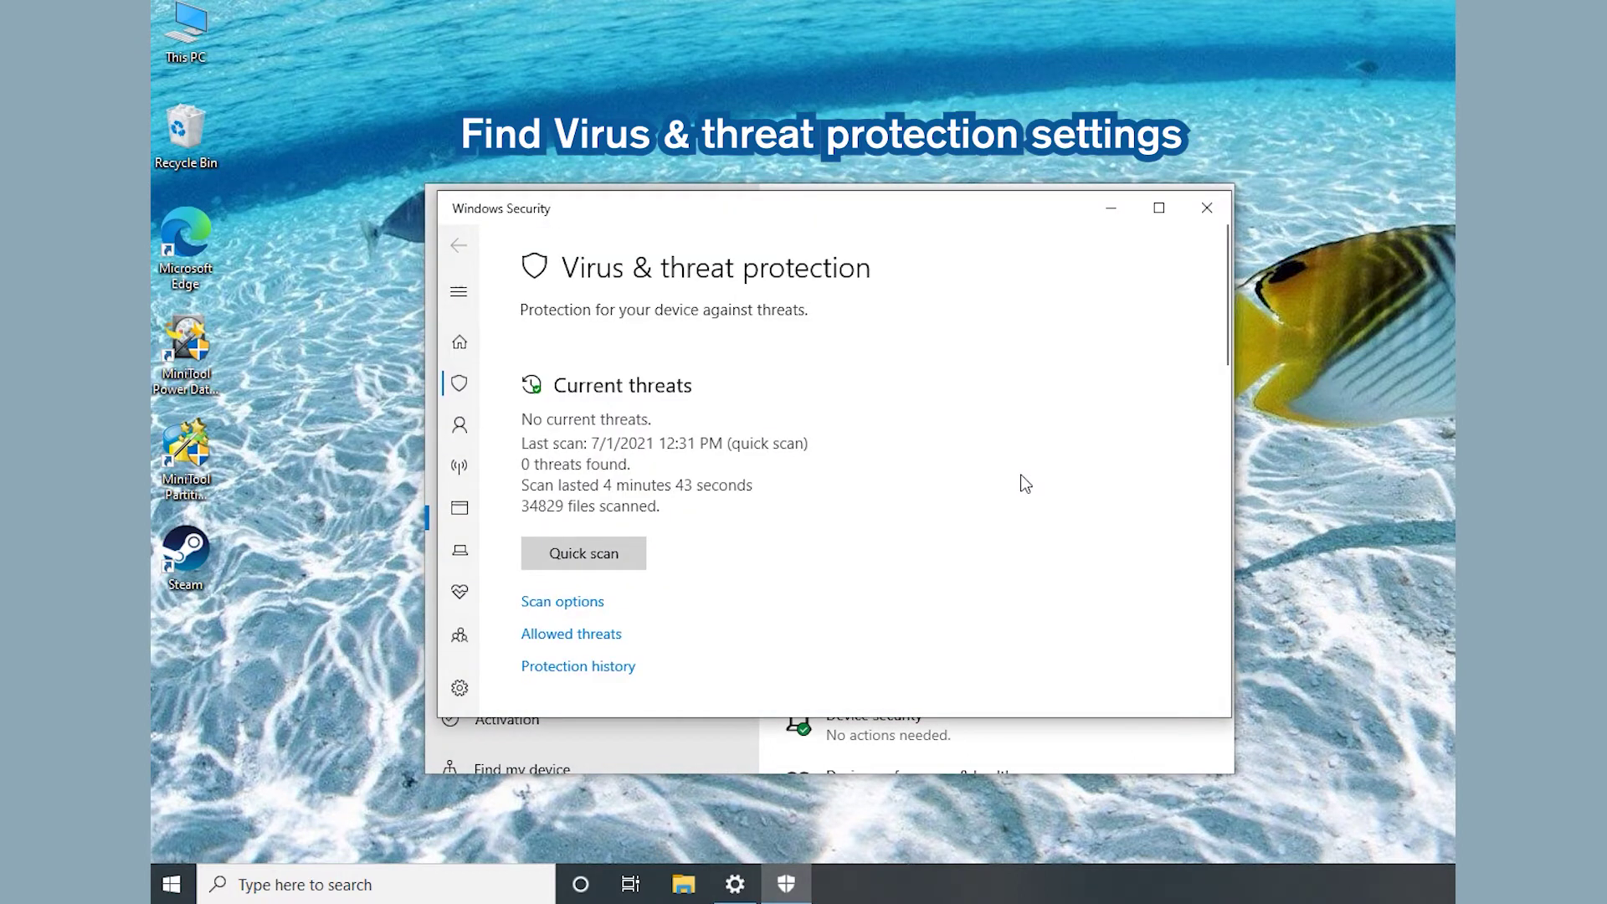
{"action": "scroll", "coordinate": [1025, 484], "scroll_direction": "down", "scroll_amount": 3}
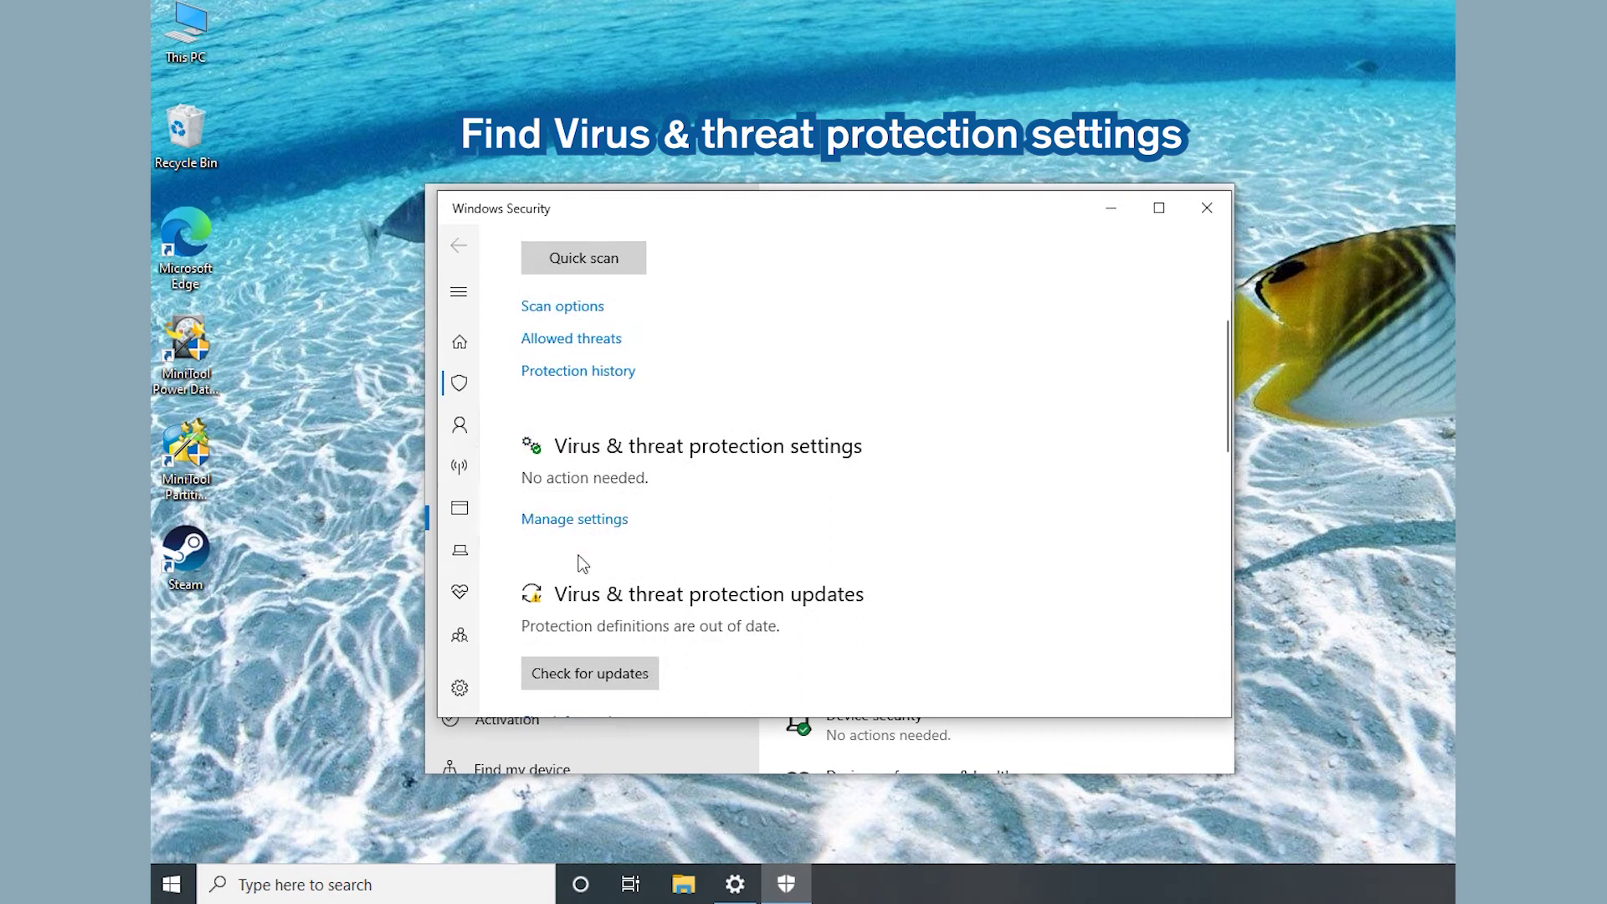
{"action": "left_click", "coordinate": [578, 529]}
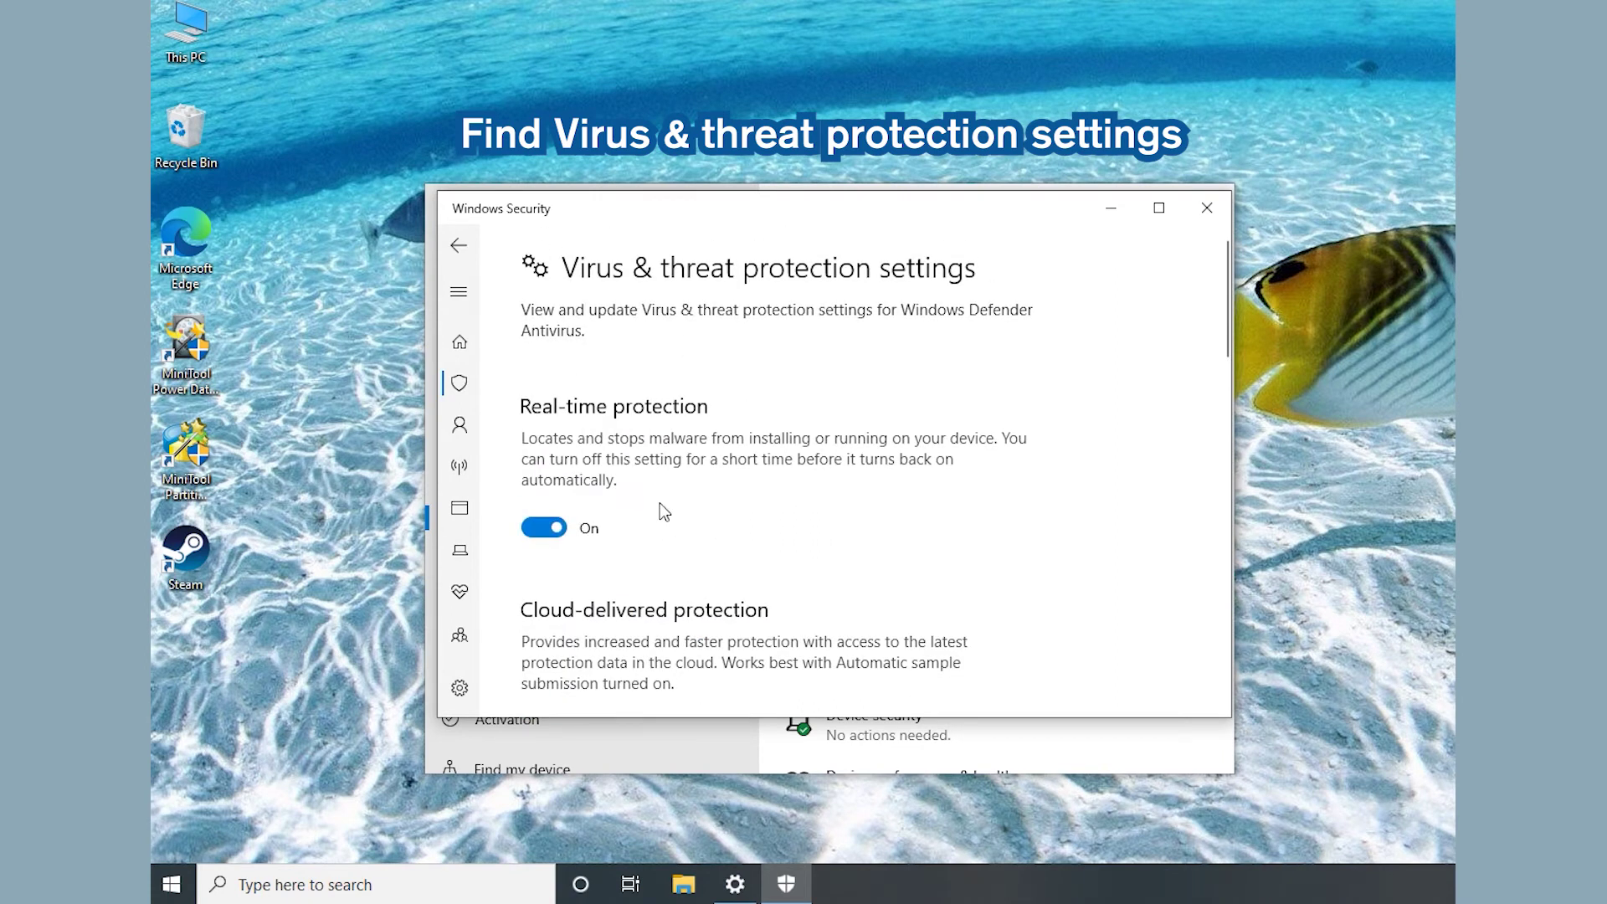
{"action": "scroll", "coordinate": [827, 510], "scroll_direction": "down", "scroll_amount": 4}
{"action": "scroll", "coordinate": [827, 511], "scroll_direction": "down", "scroll_amount": 6}
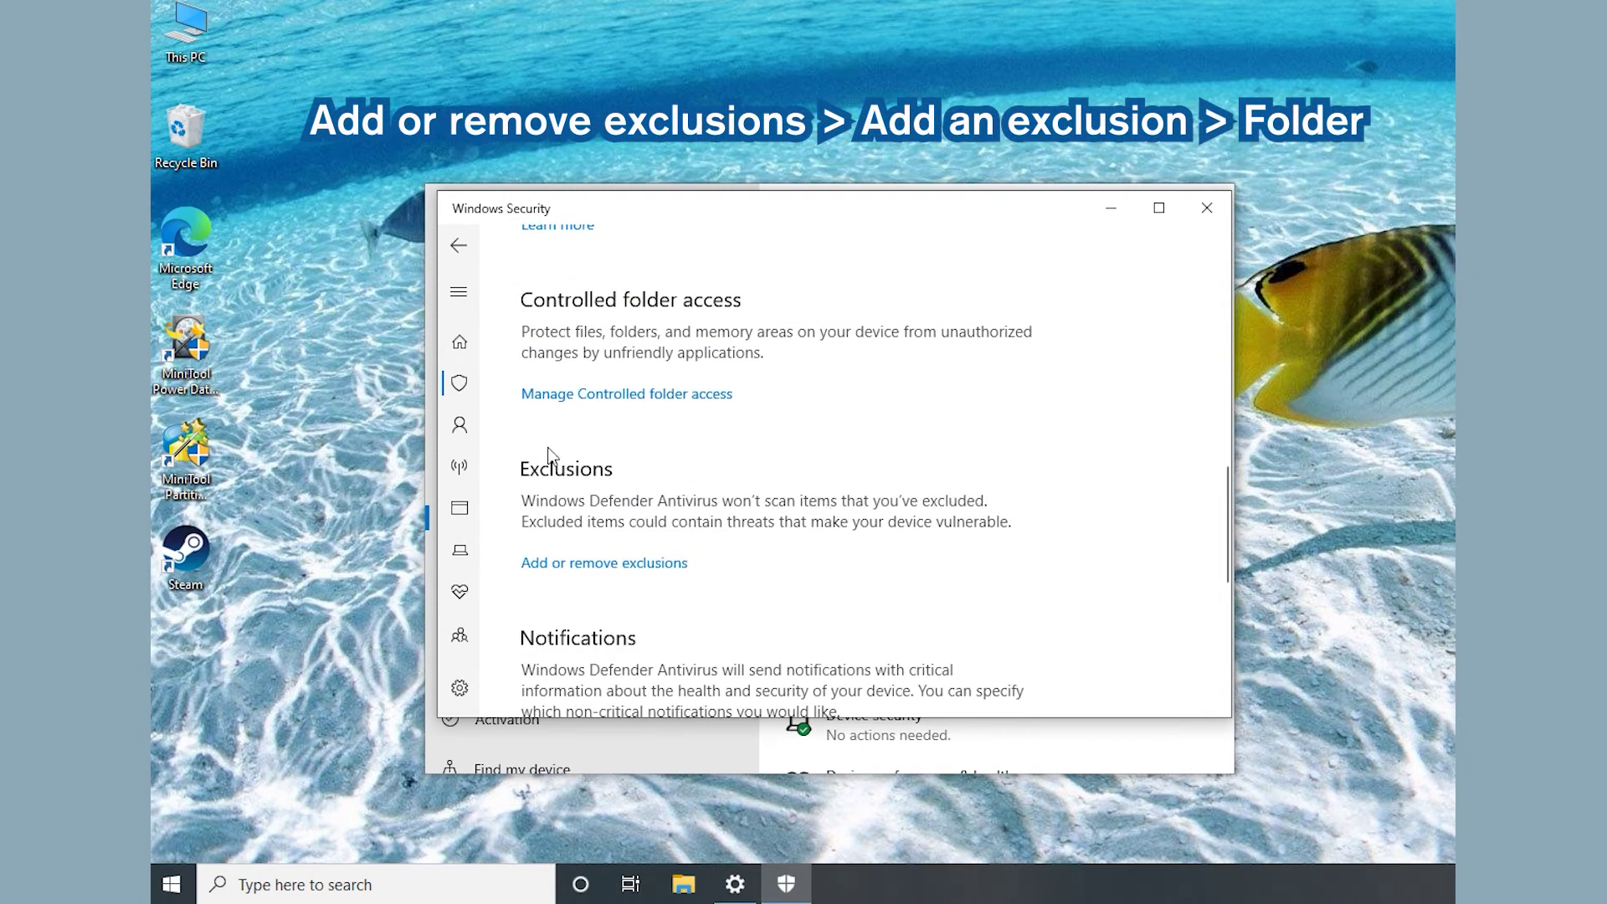
{"action": "left_click", "coordinate": [648, 571]}
{"action": "left_click", "coordinate": [615, 566]}
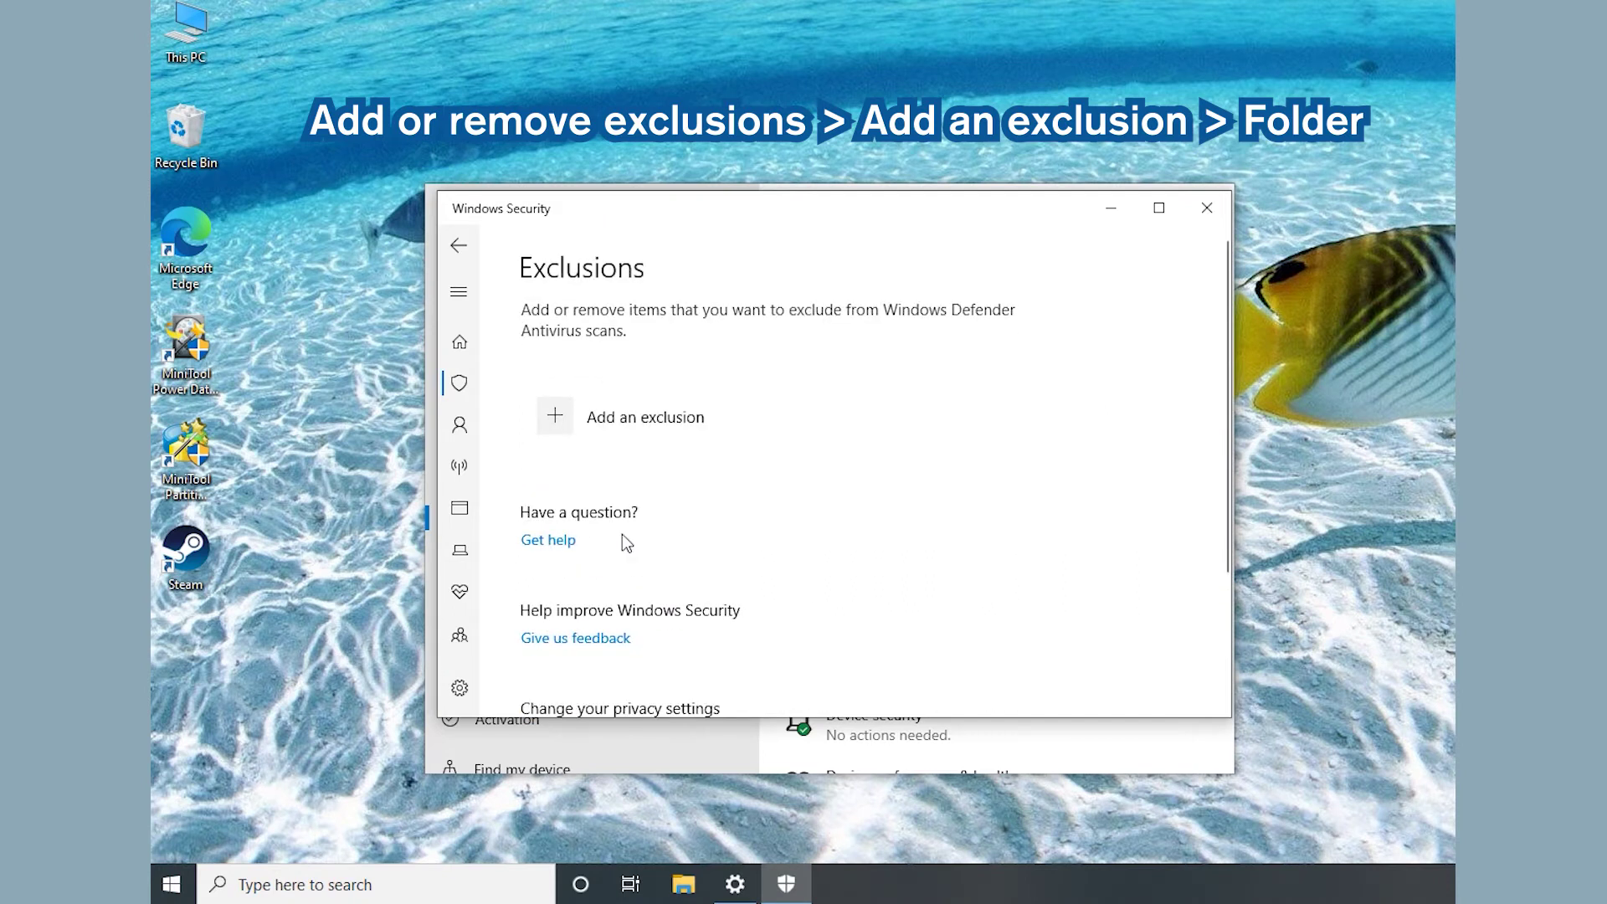
{"action": "left_click", "coordinate": [620, 419]}
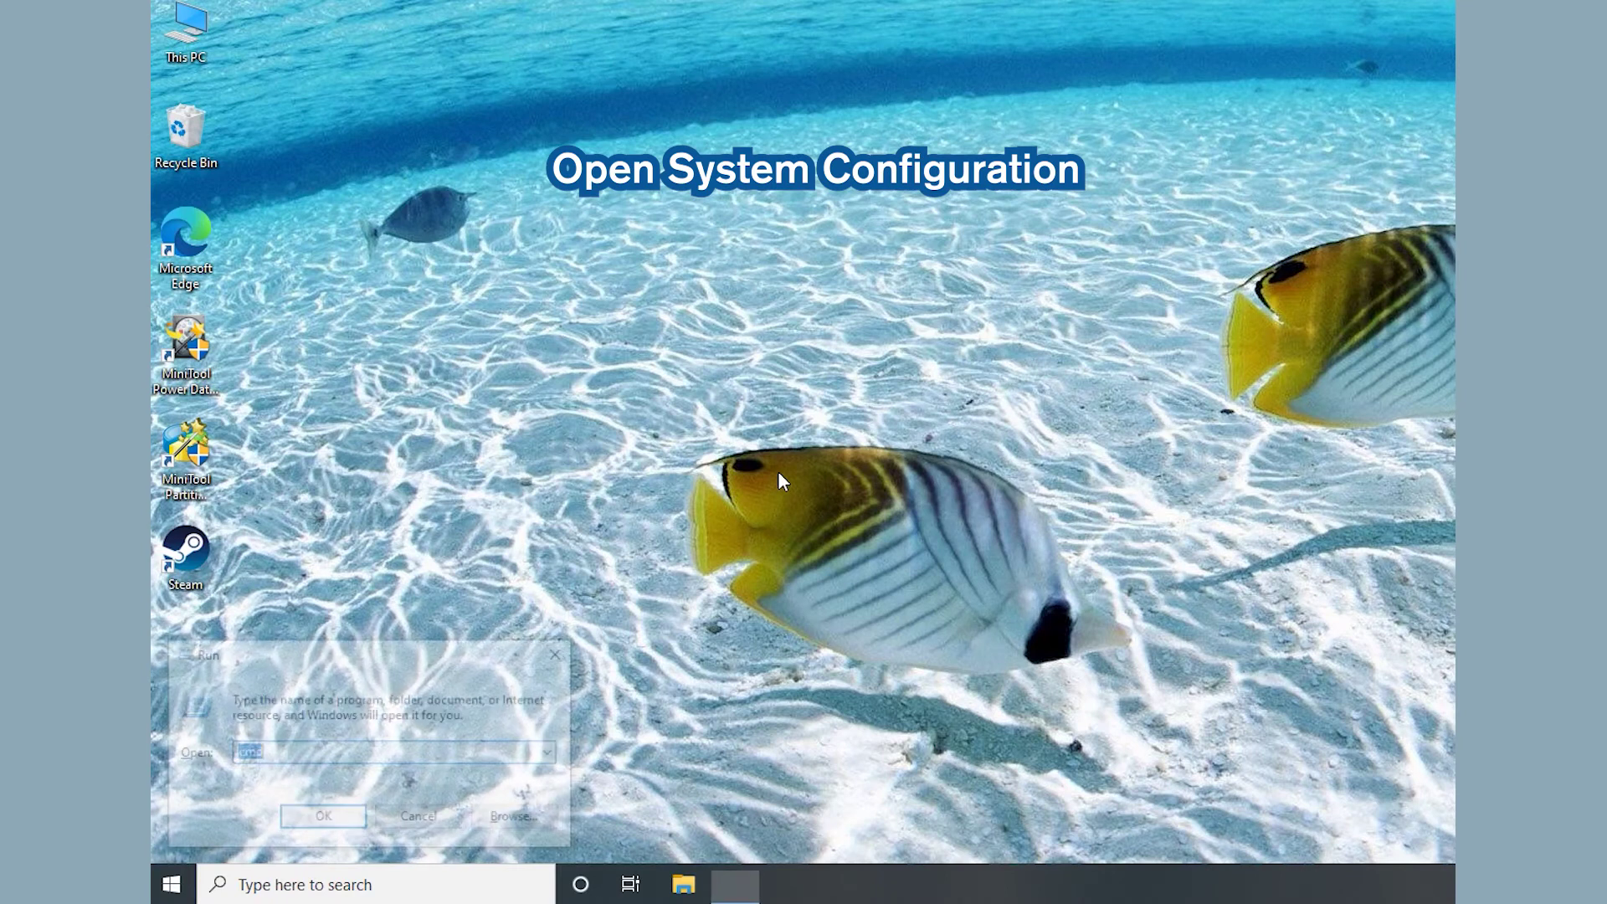
- Run msconfig, hide Microsoft services, disable all remaining services, and open startup items in Task Manager
{"action": "type", "text": "msconfig"}
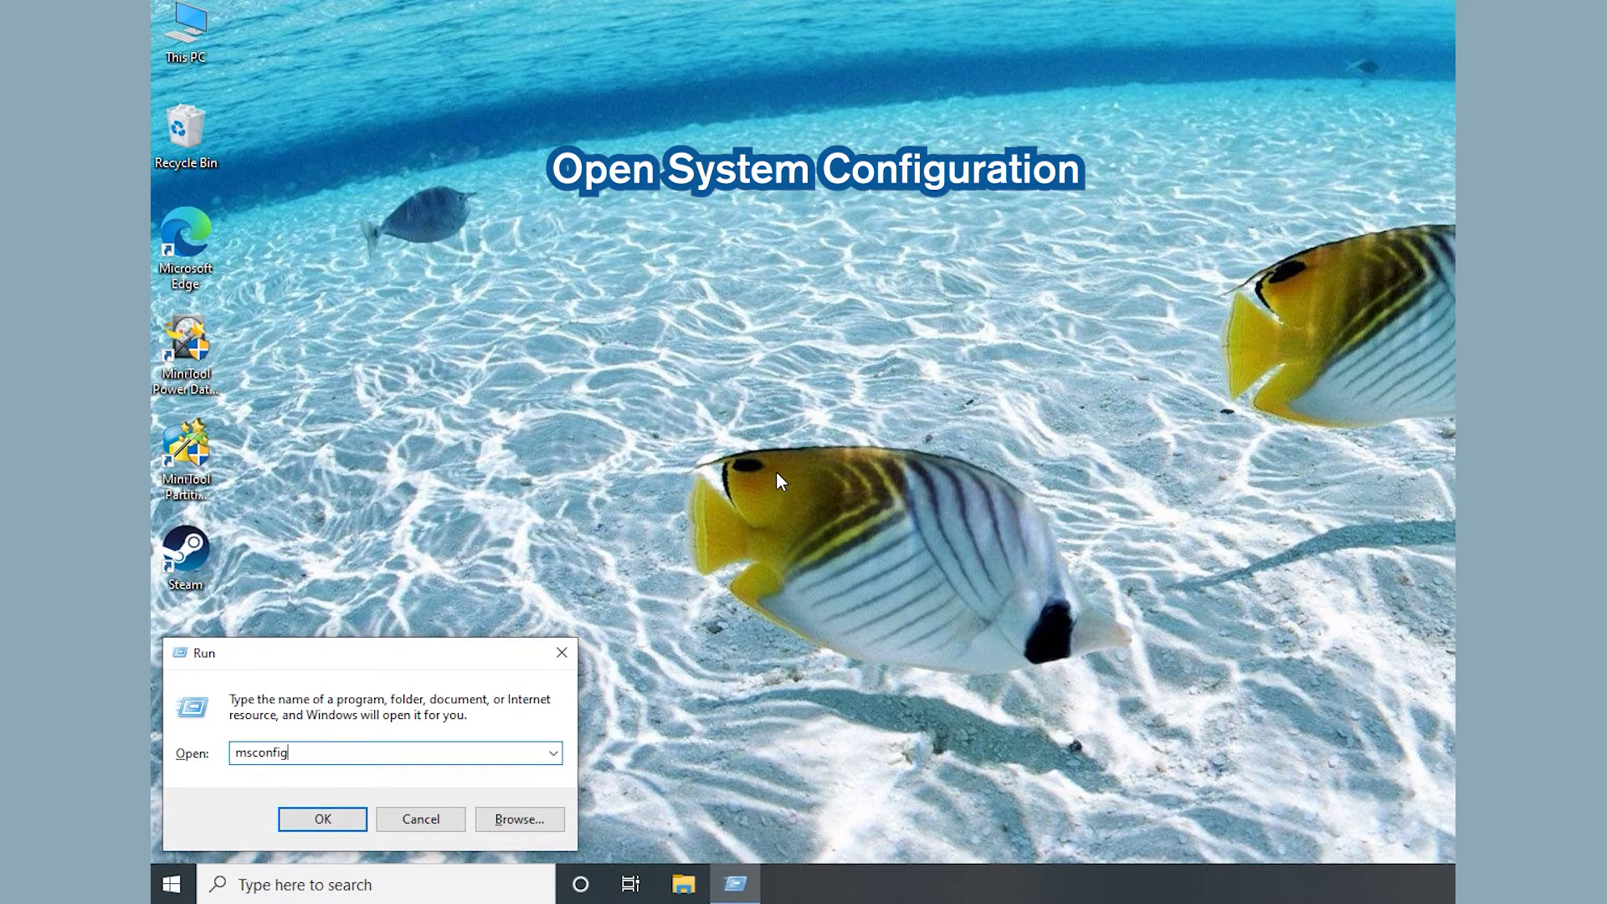
{"action": "left_click", "coordinate": [318, 820]}
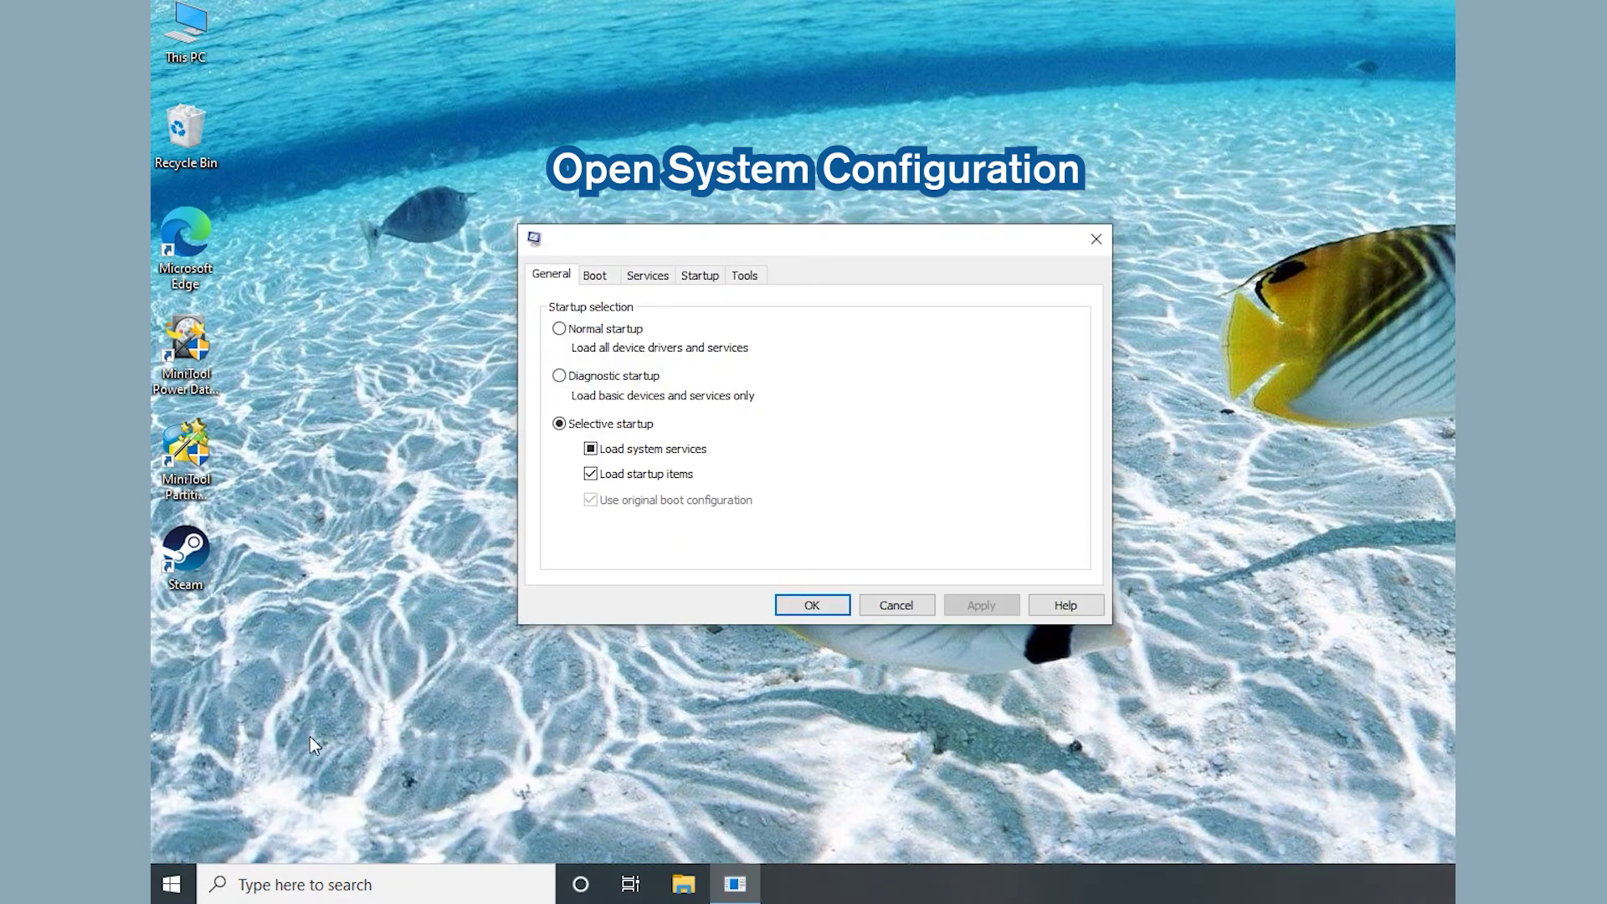
{"action": "left_click", "coordinate": [645, 278]}
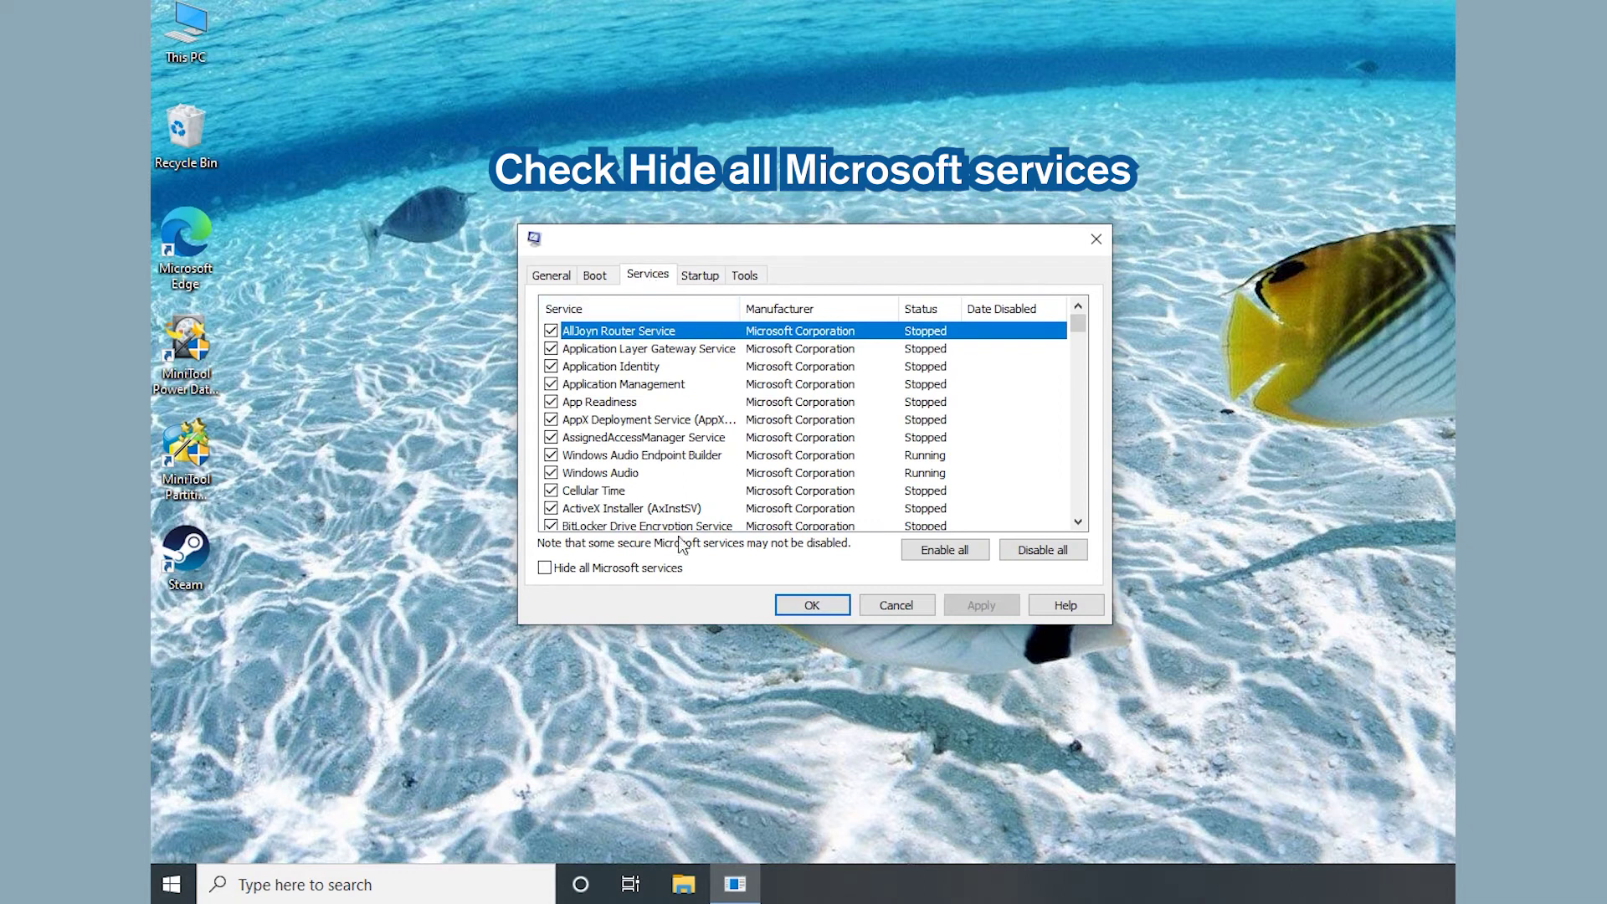
{"action": "left_click", "coordinate": [544, 569]}
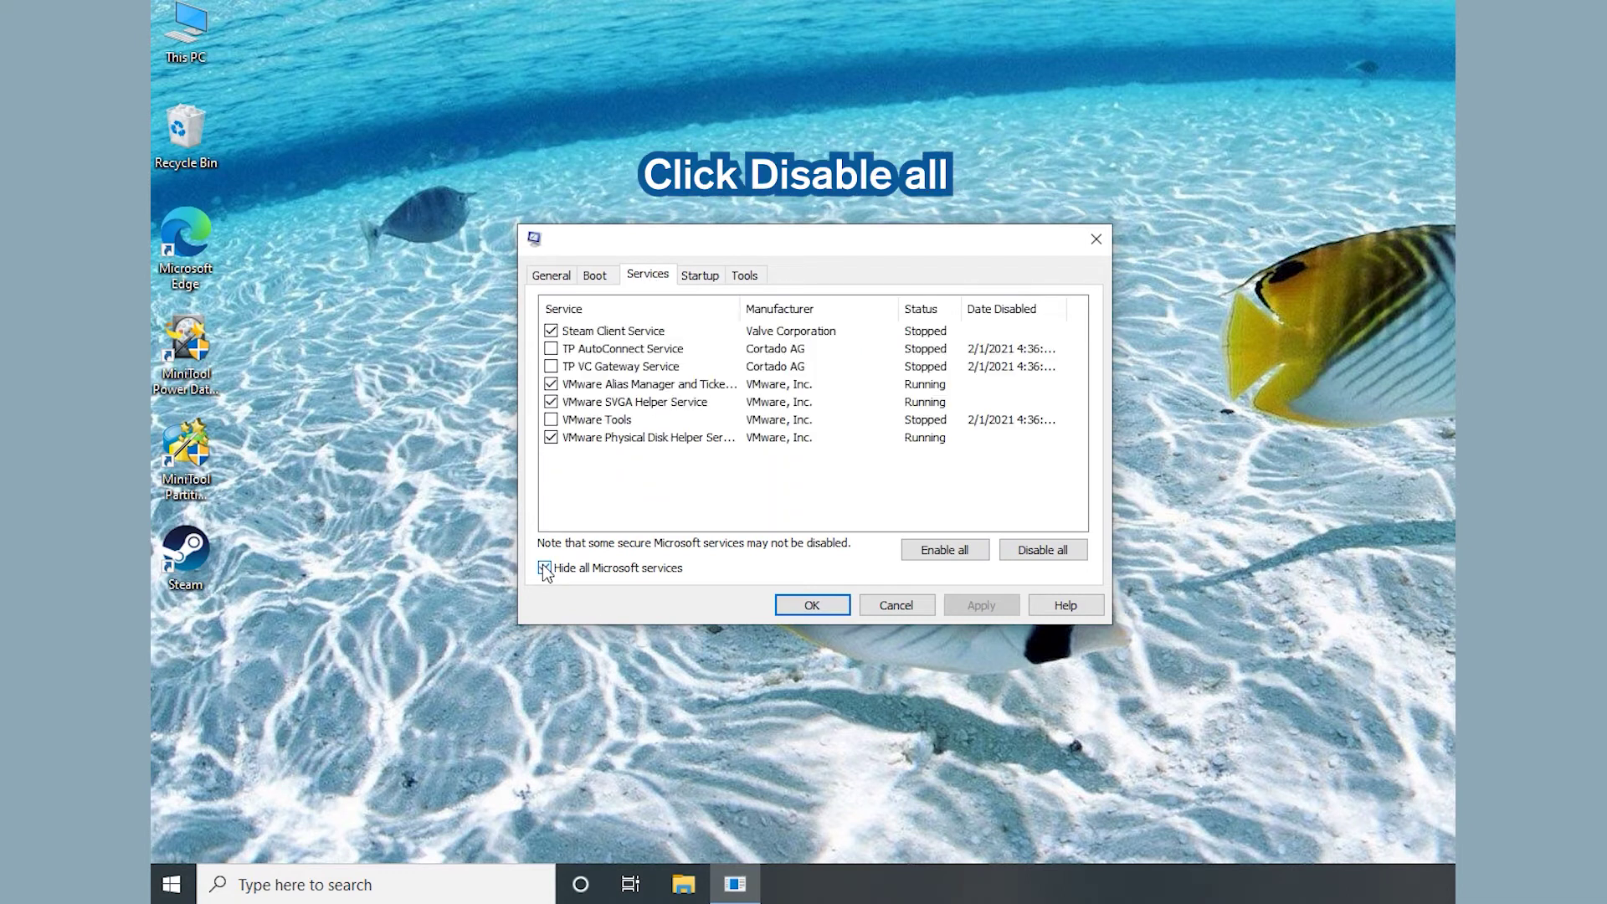
{"action": "left_click", "coordinate": [1051, 553]}
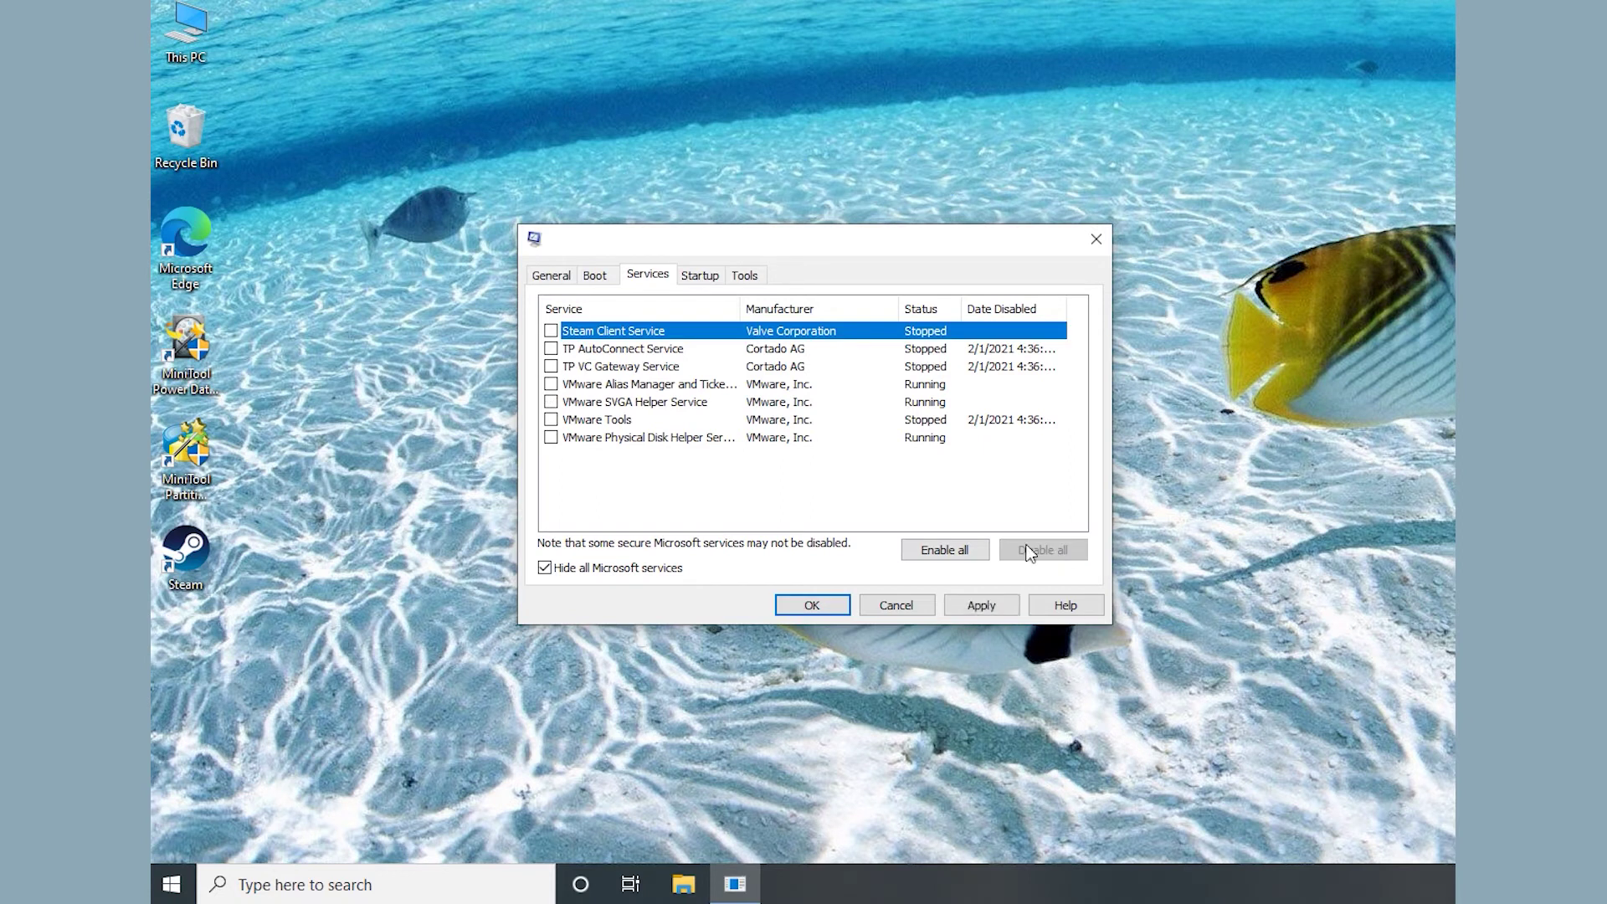
{"action": "left_click", "coordinate": [700, 275]}
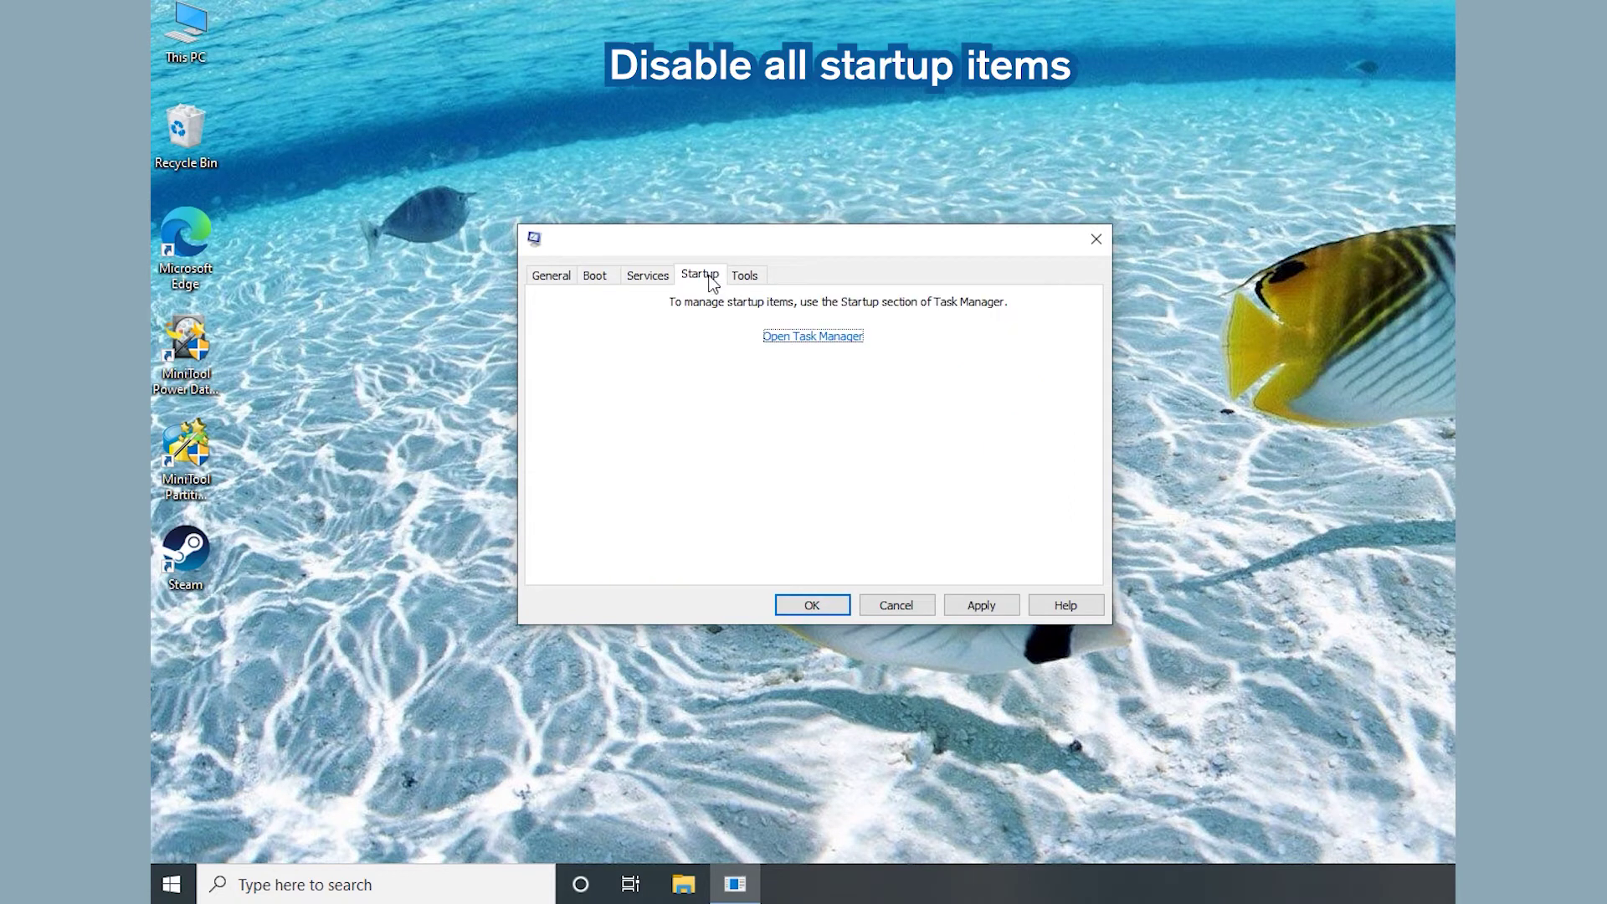
{"action": "left_click", "coordinate": [838, 339]}
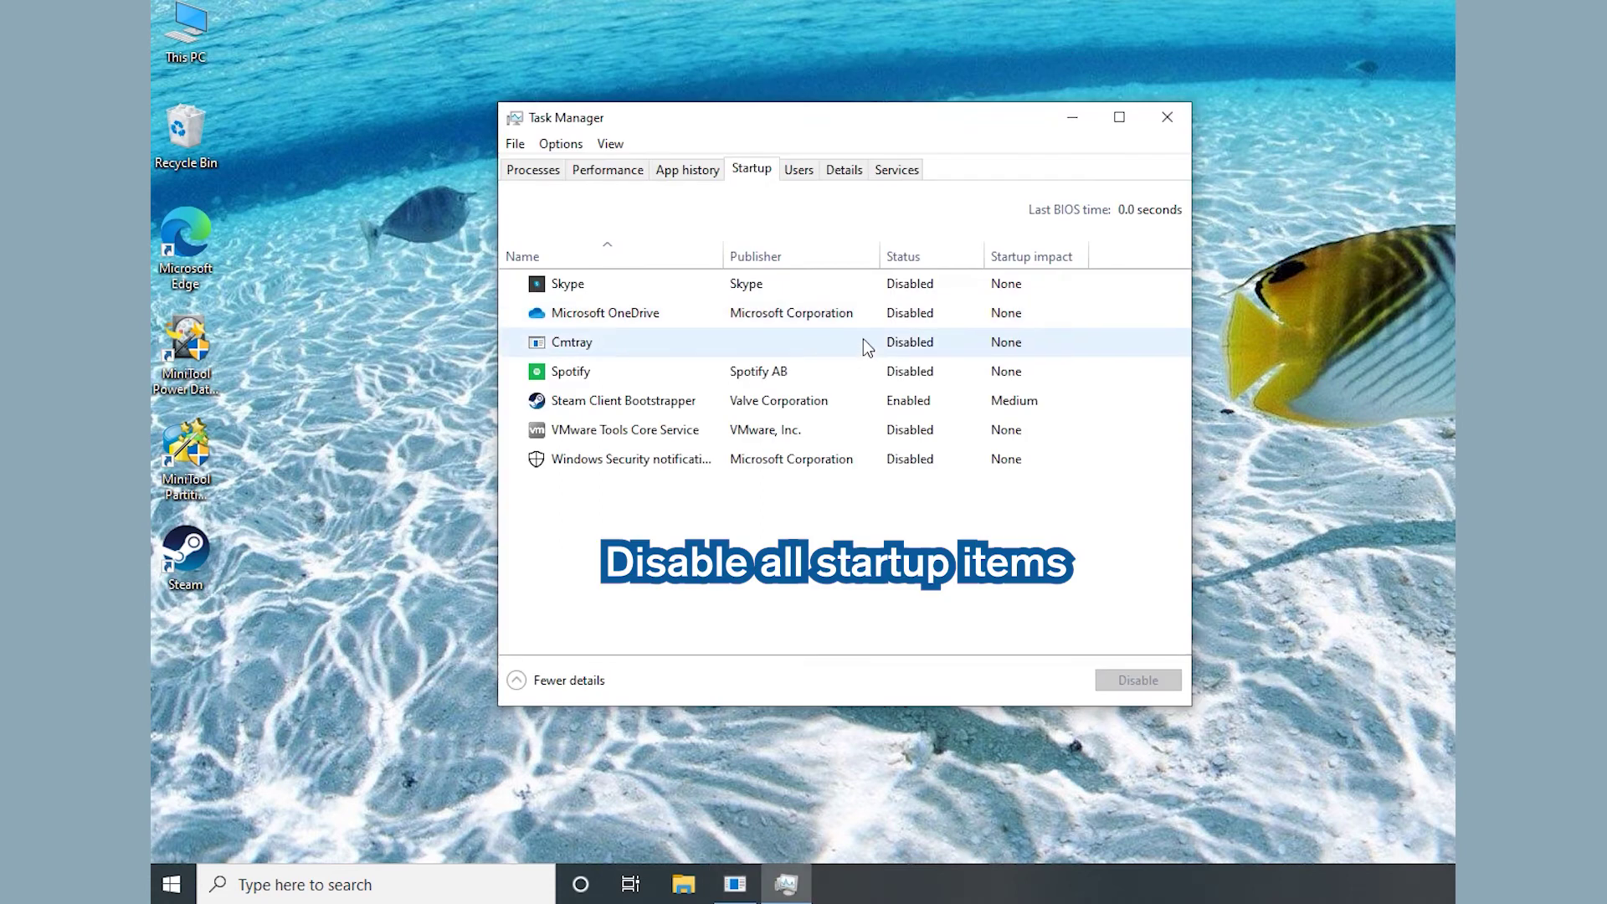
- Disable Steam Client Bootstrapper at startup and save the System Configuration clean-boot settings
{"action": "left_click", "coordinate": [868, 400]}
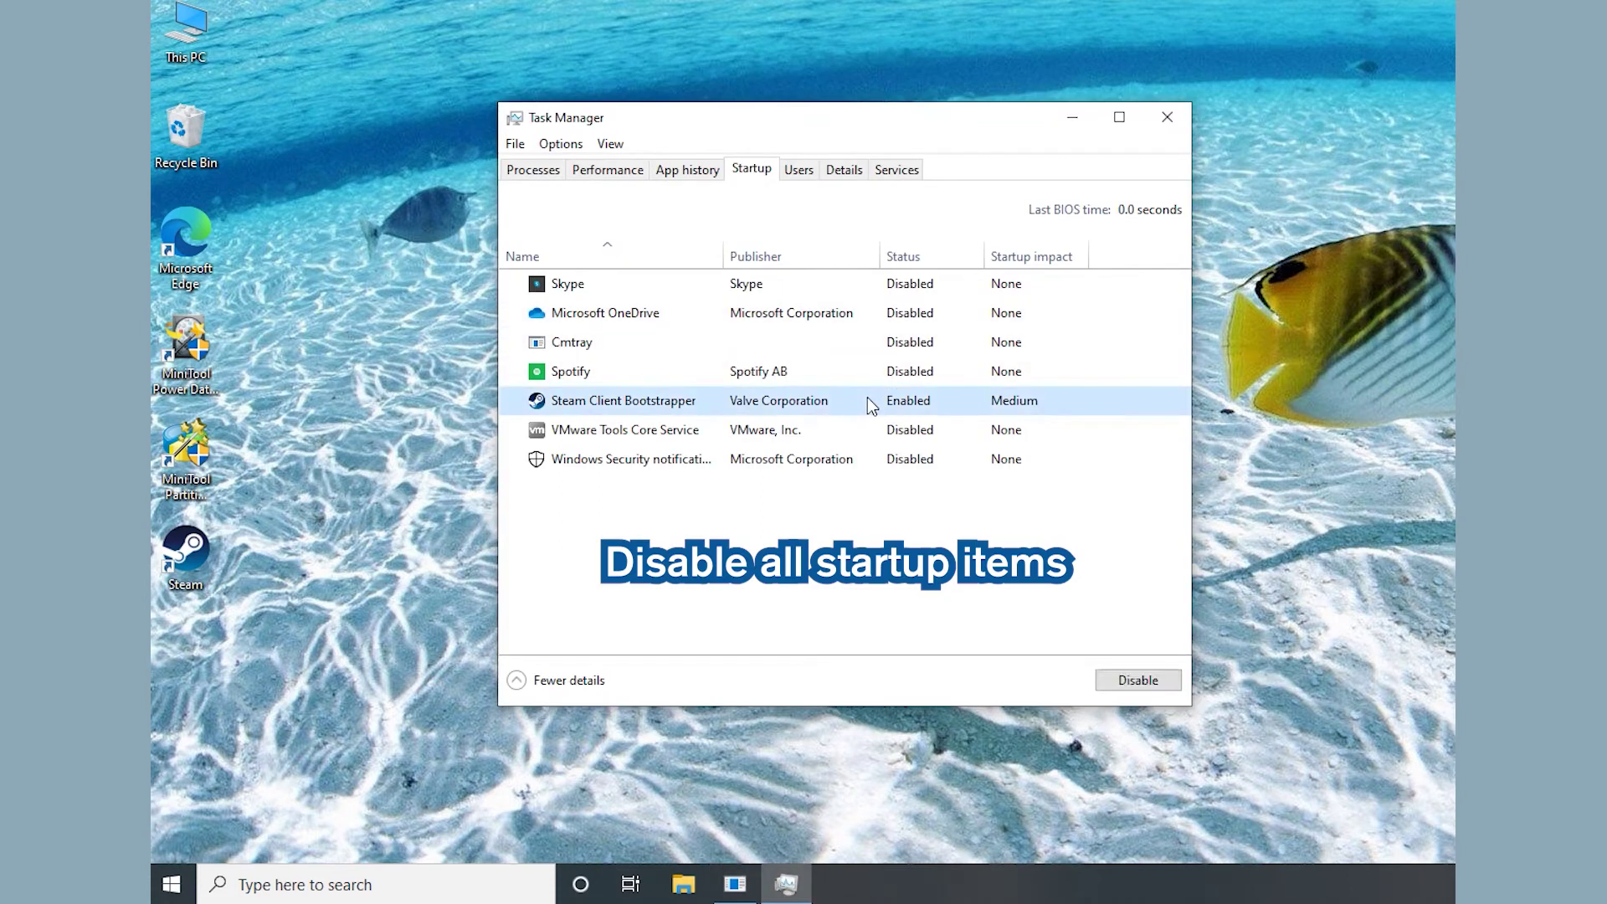
{"action": "left_click", "coordinate": [1134, 682]}
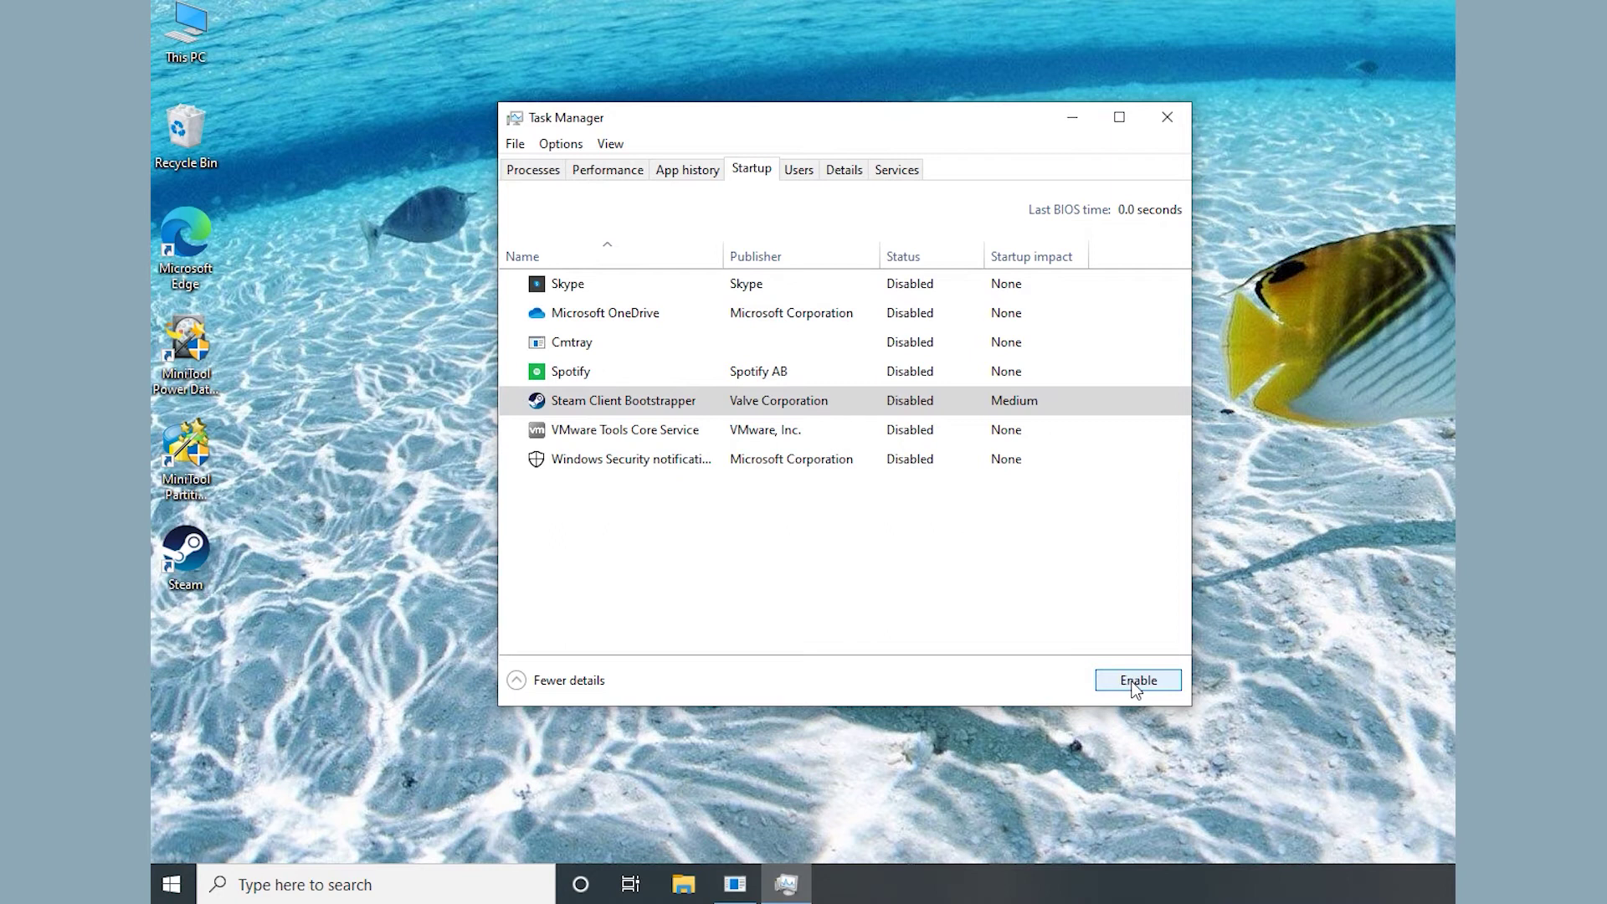
{"action": "left_click", "coordinate": [1175, 120]}
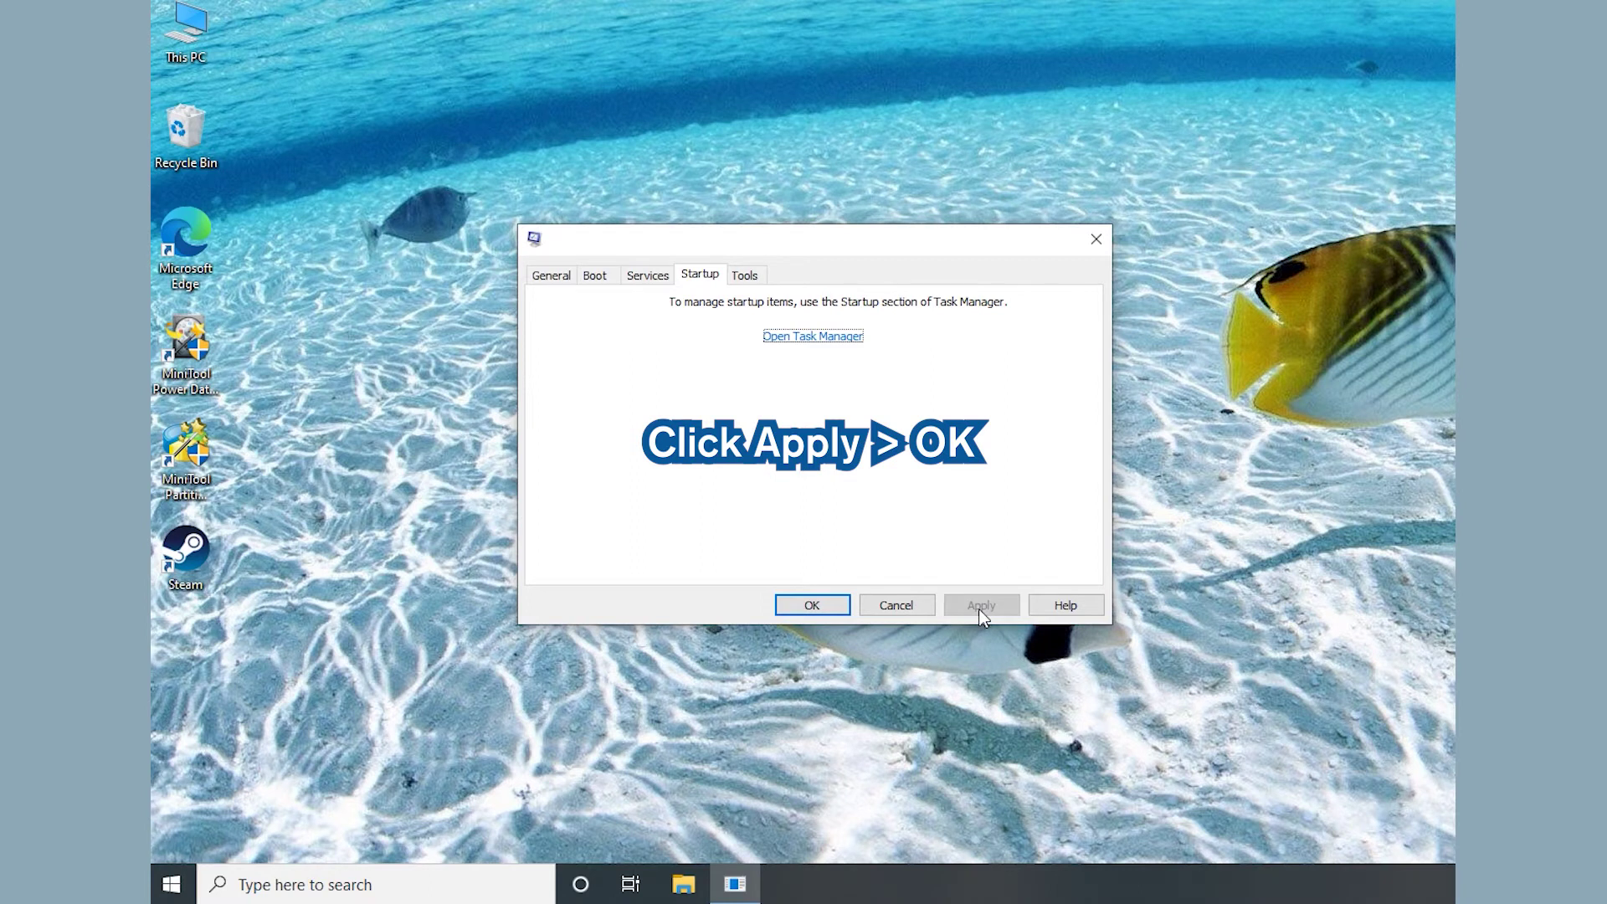
{"action": "left_click", "coordinate": [812, 605]}
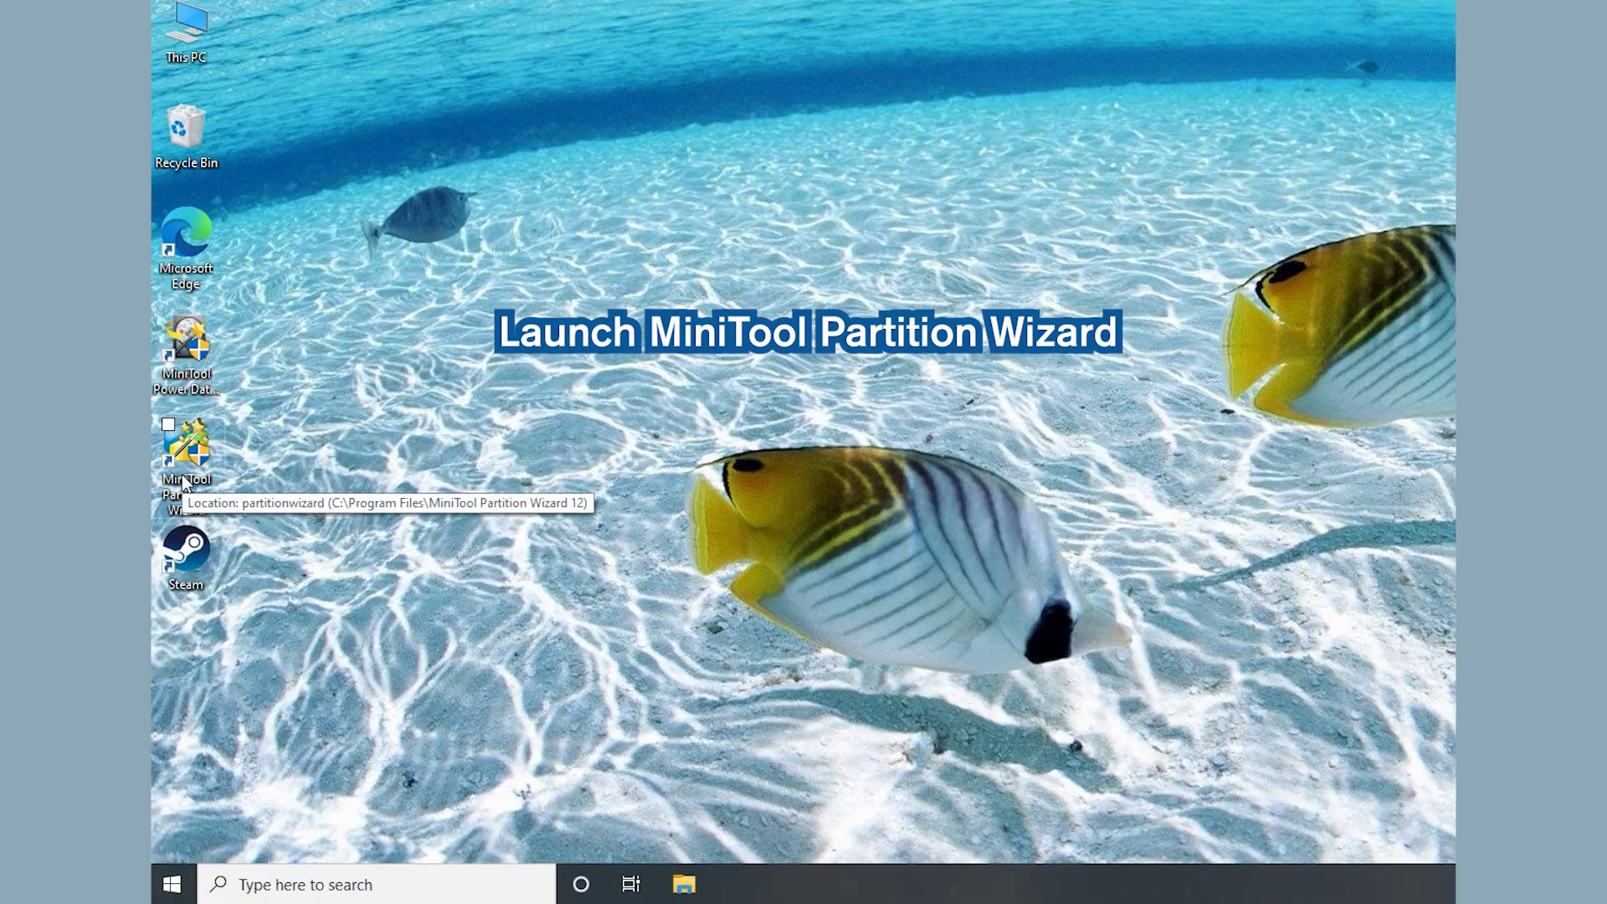
- Extend H:123 to 242.21 GB using 110.65 GB from G:, then apply the pending operations
{"action": "double_click", "coordinate": [186, 456]}
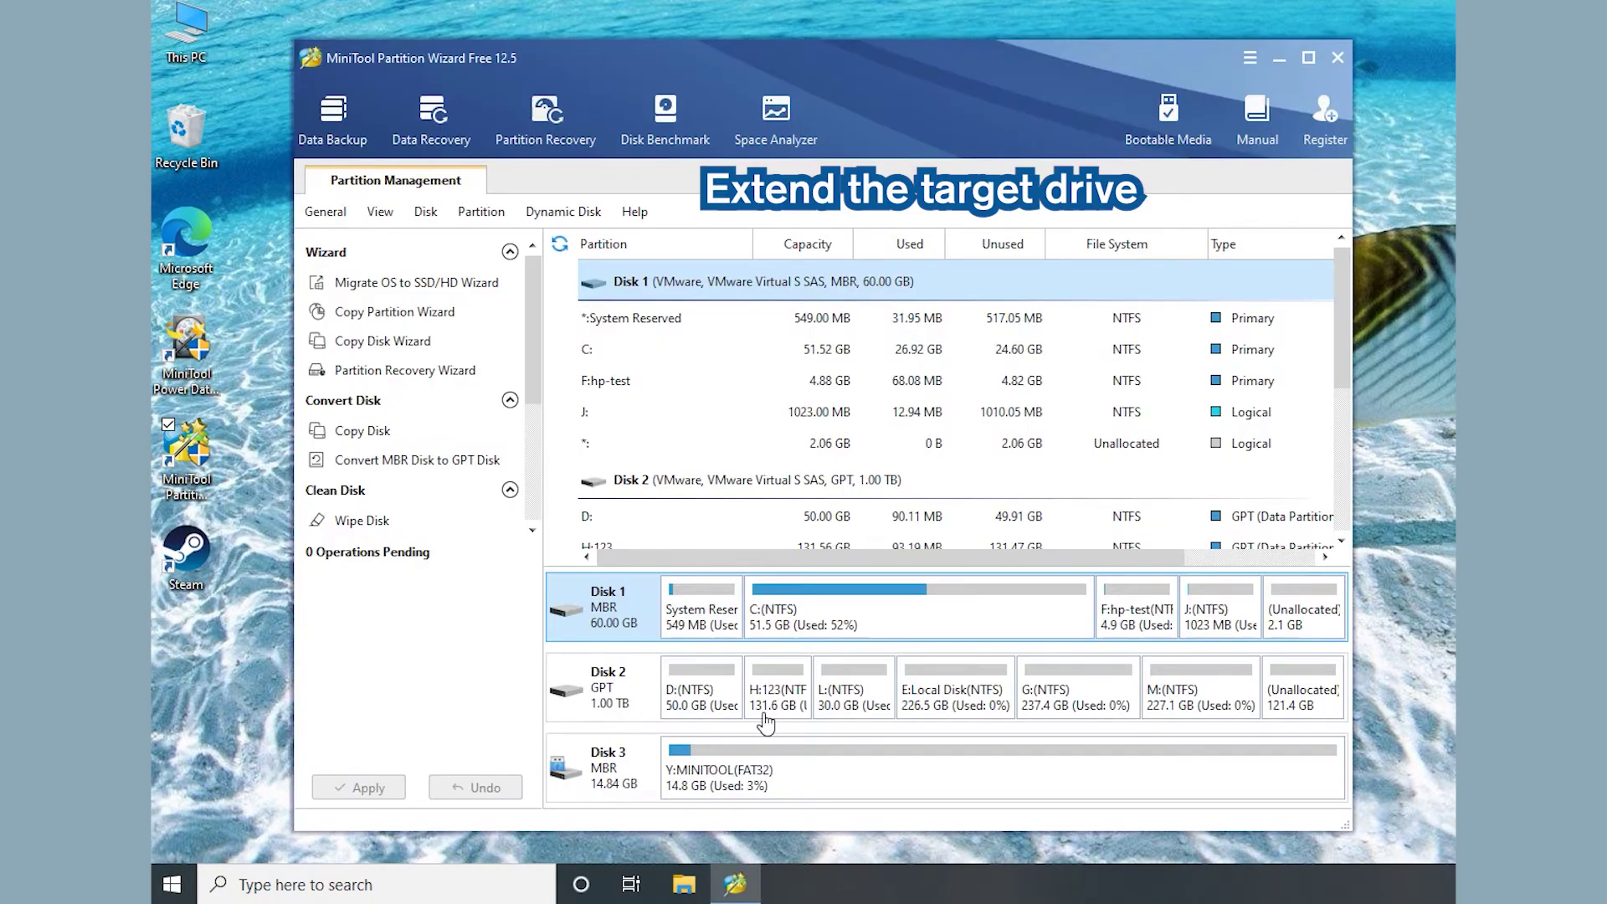
{"action": "left_click", "coordinate": [763, 701]}
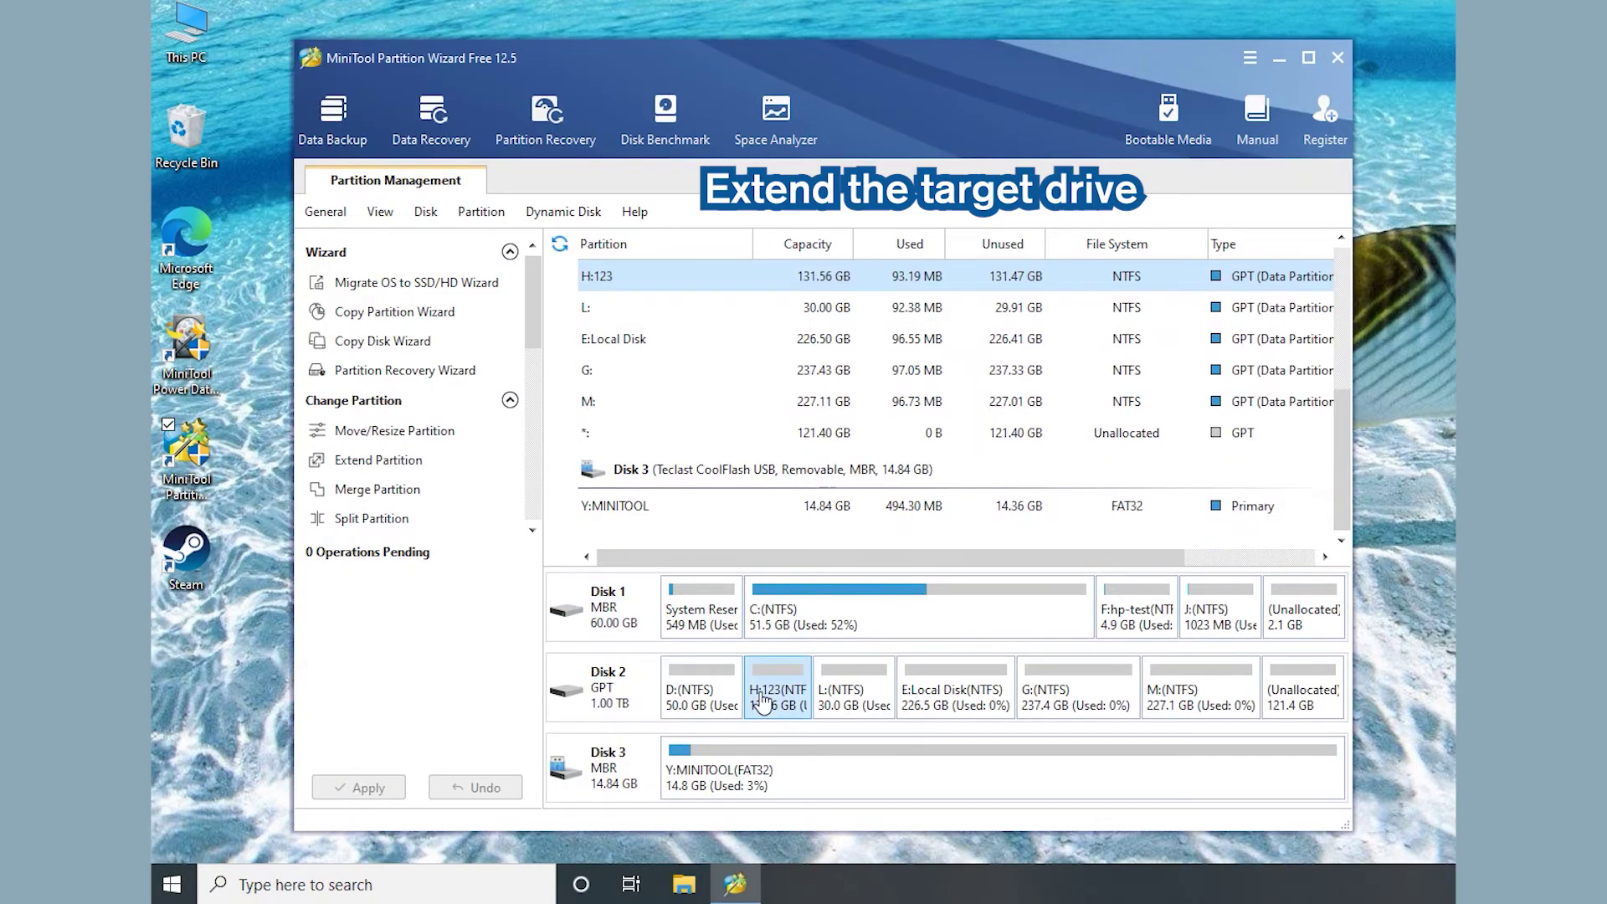
{"action": "left_click", "coordinate": [410, 466]}
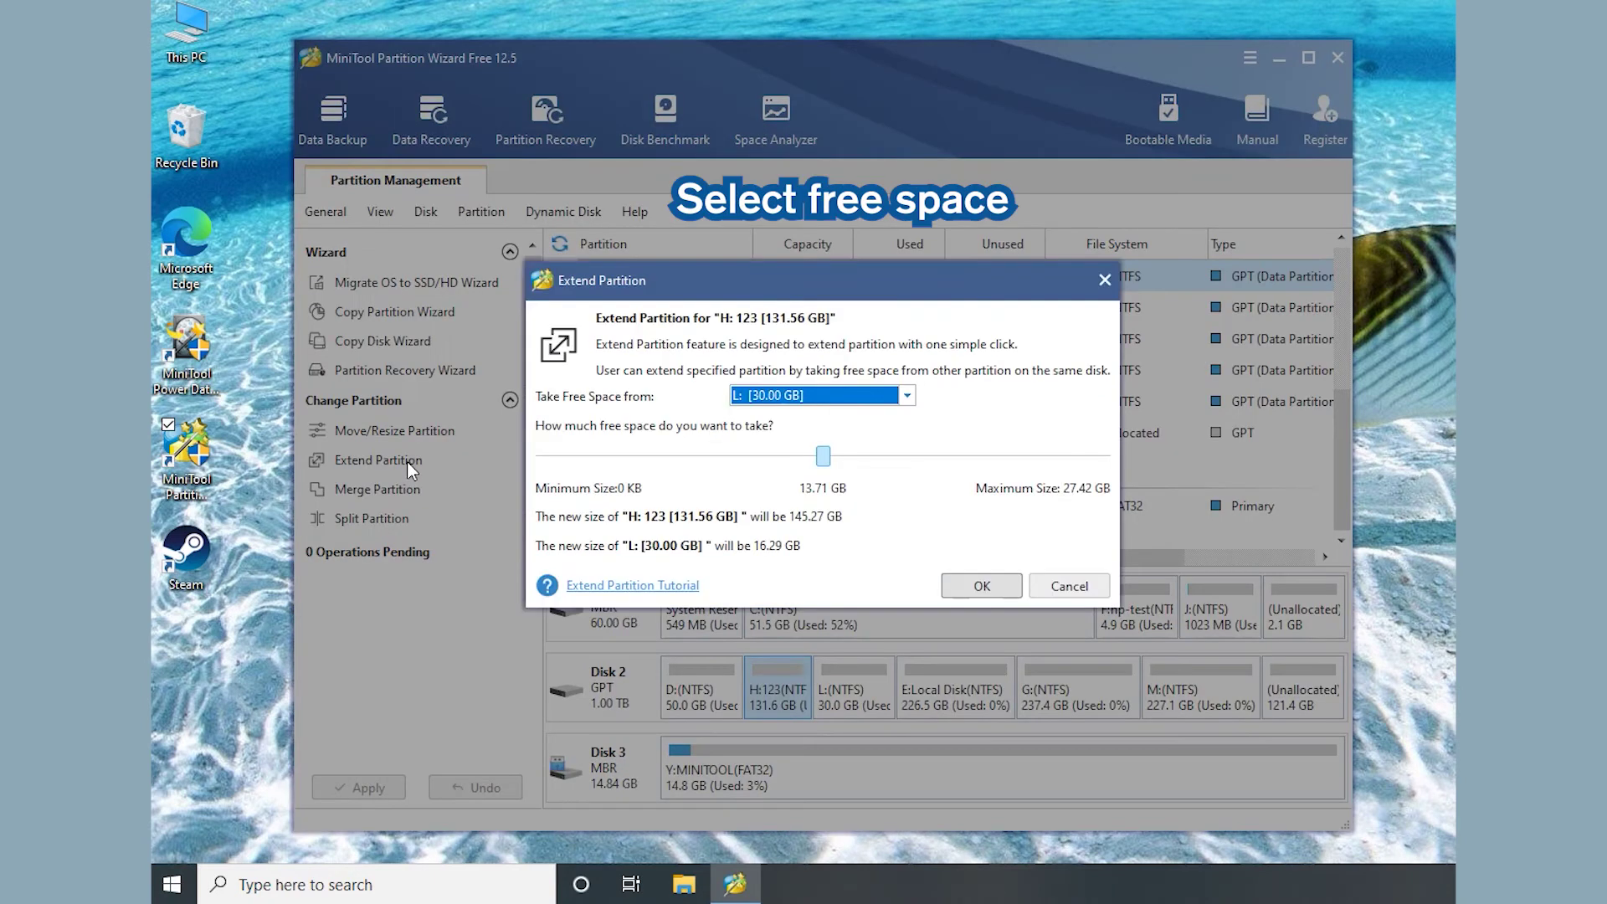
{"action": "left_click", "coordinate": [907, 396]}
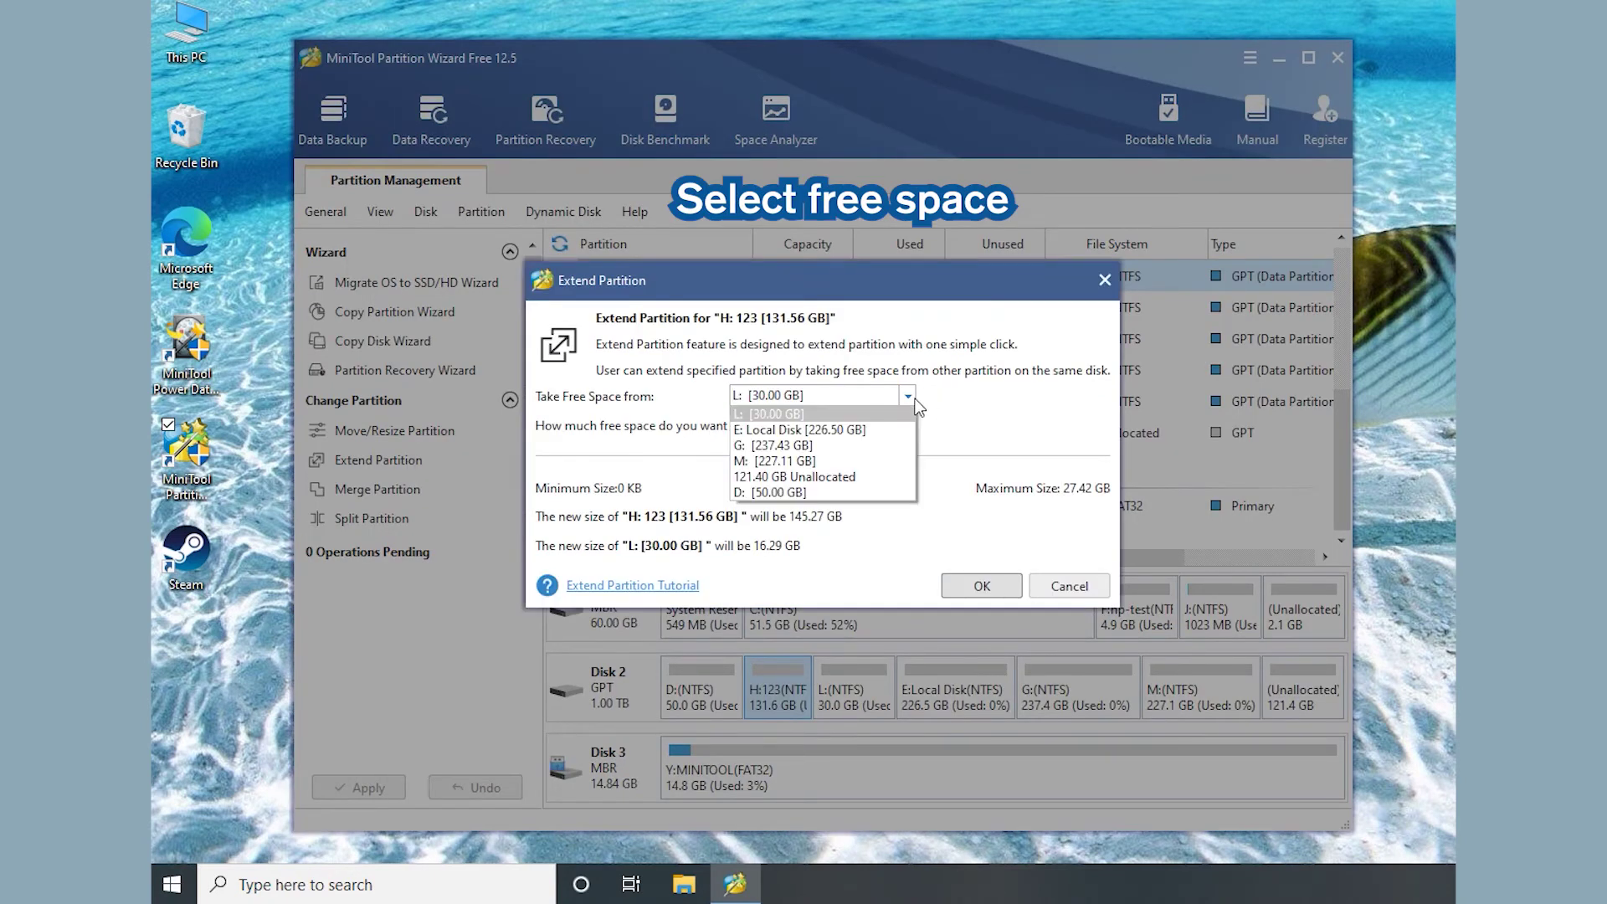
{"action": "left_click", "coordinate": [862, 446]}
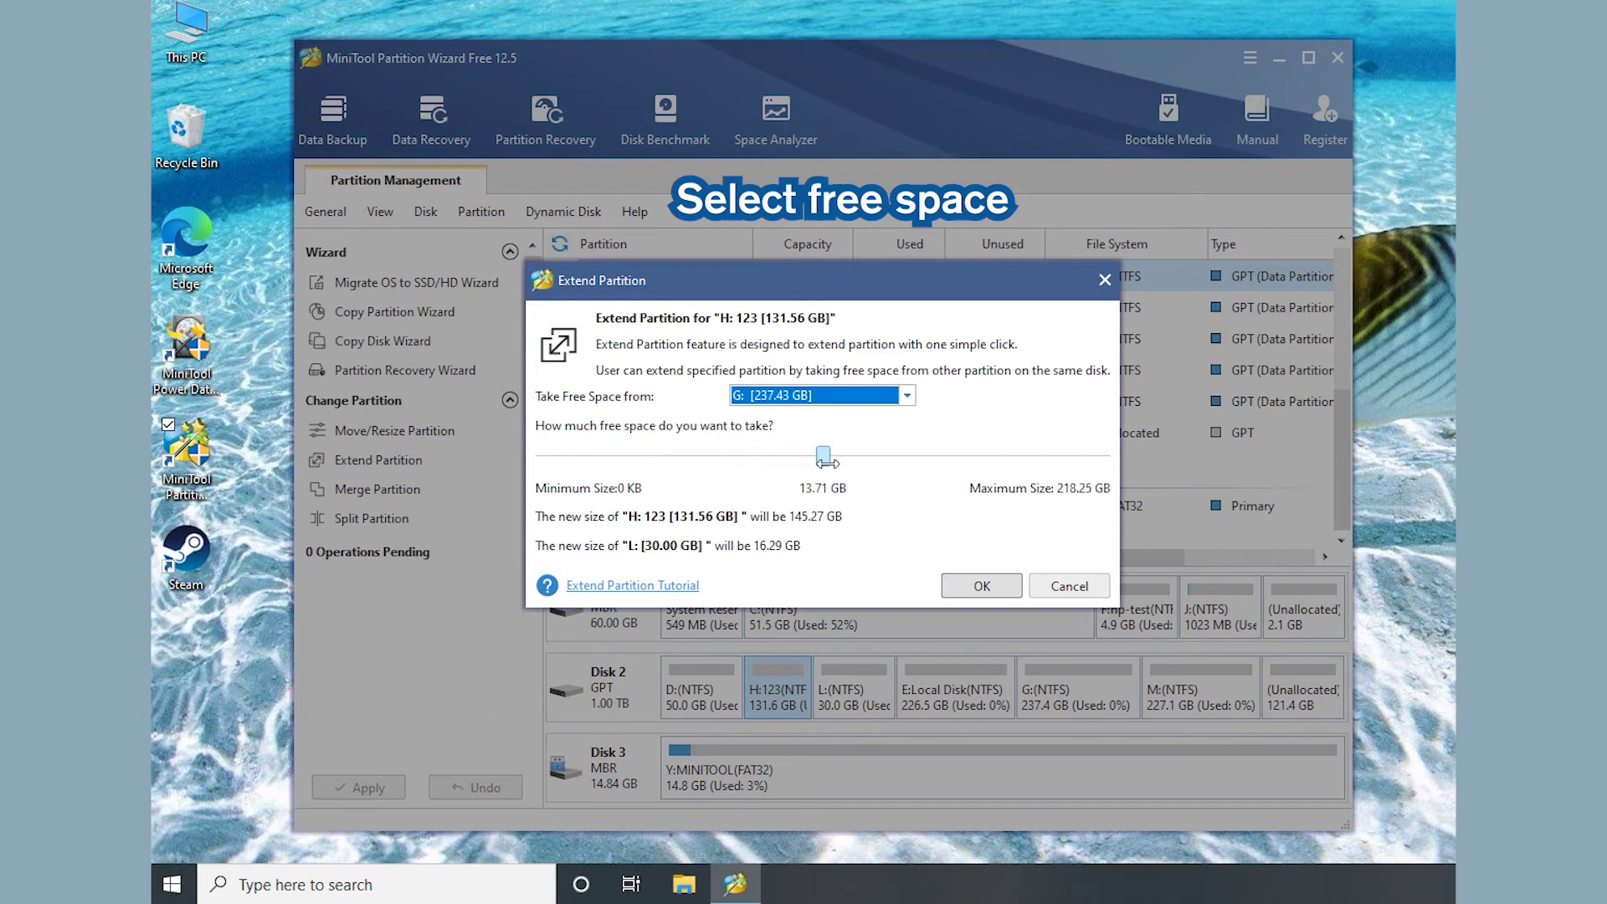
{"action": "left_click", "coordinate": [823, 457]}
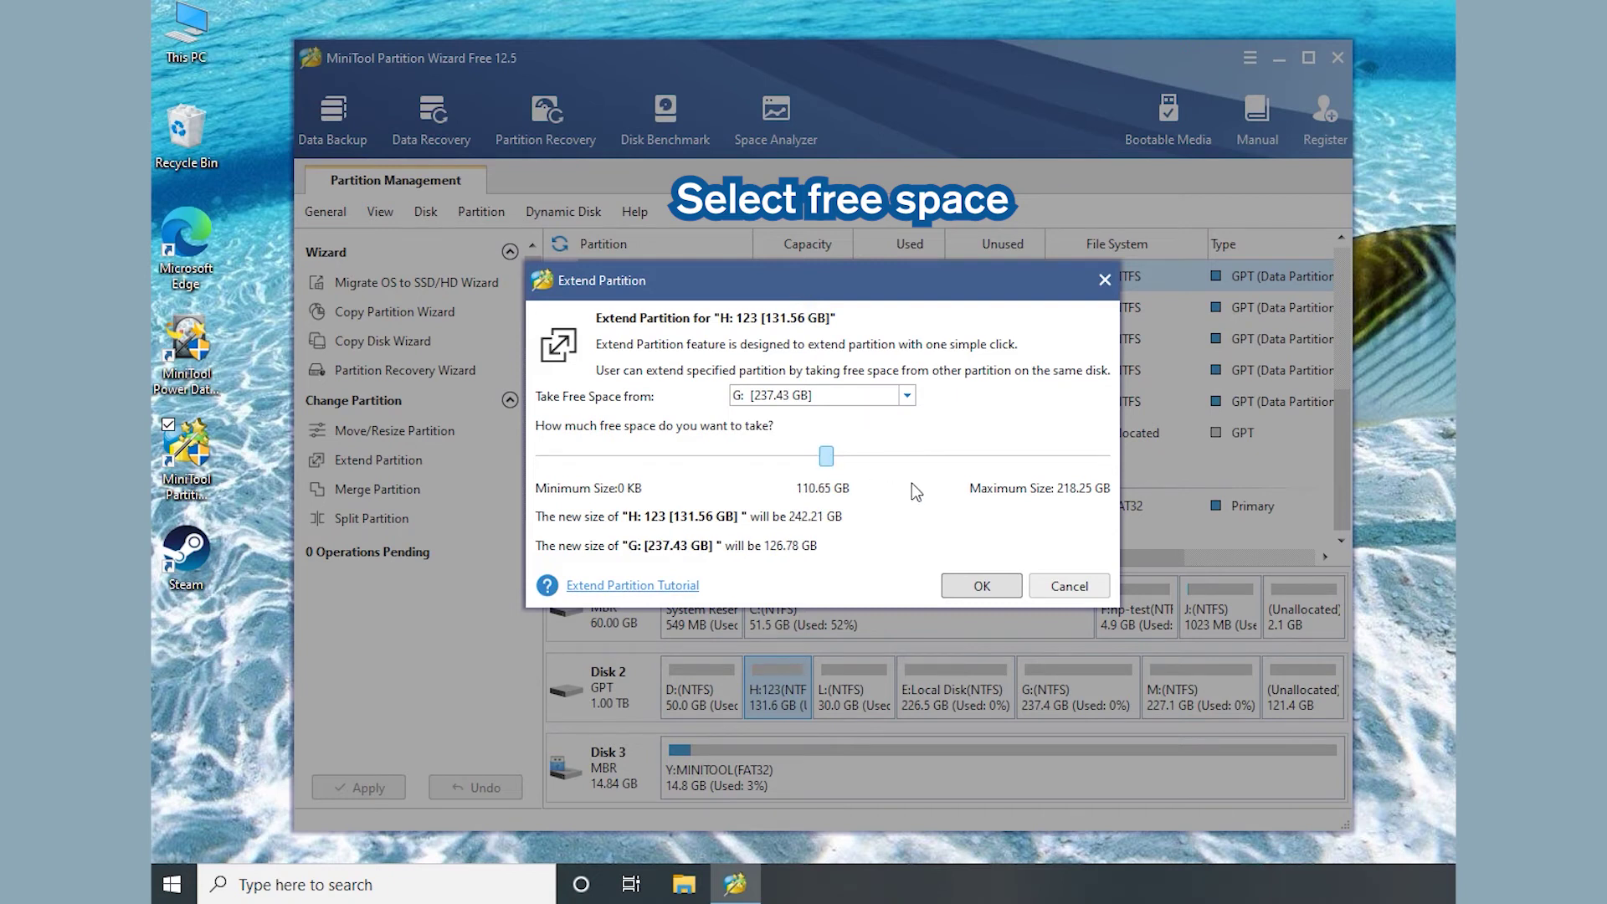
{"action": "left_click", "coordinate": [979, 585]}
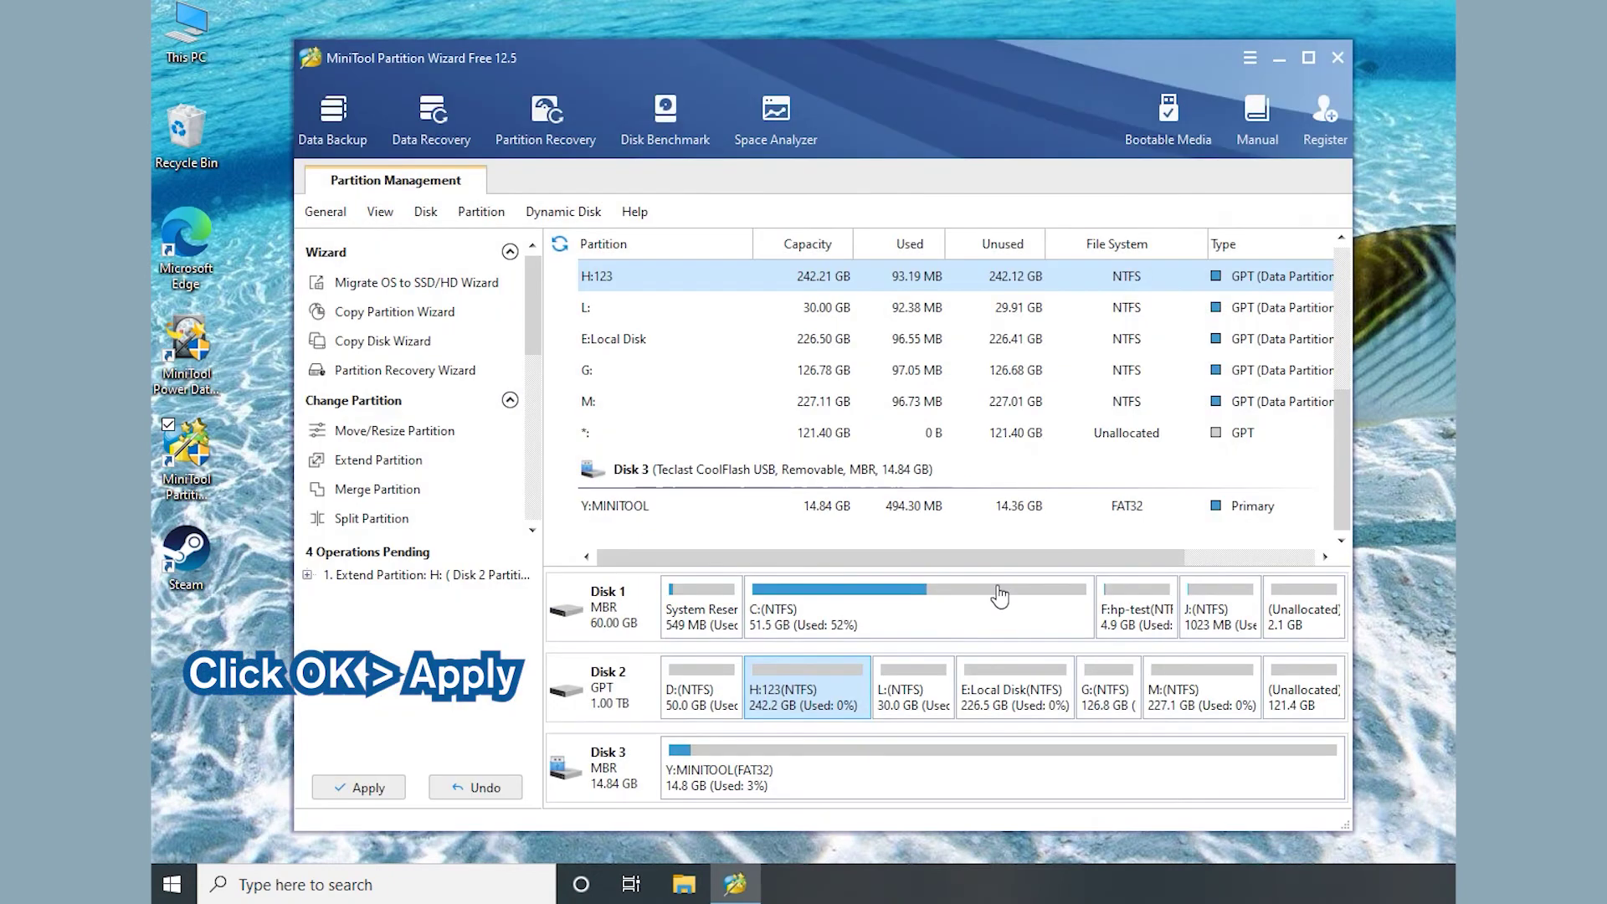
{"action": "left_click", "coordinate": [369, 788]}
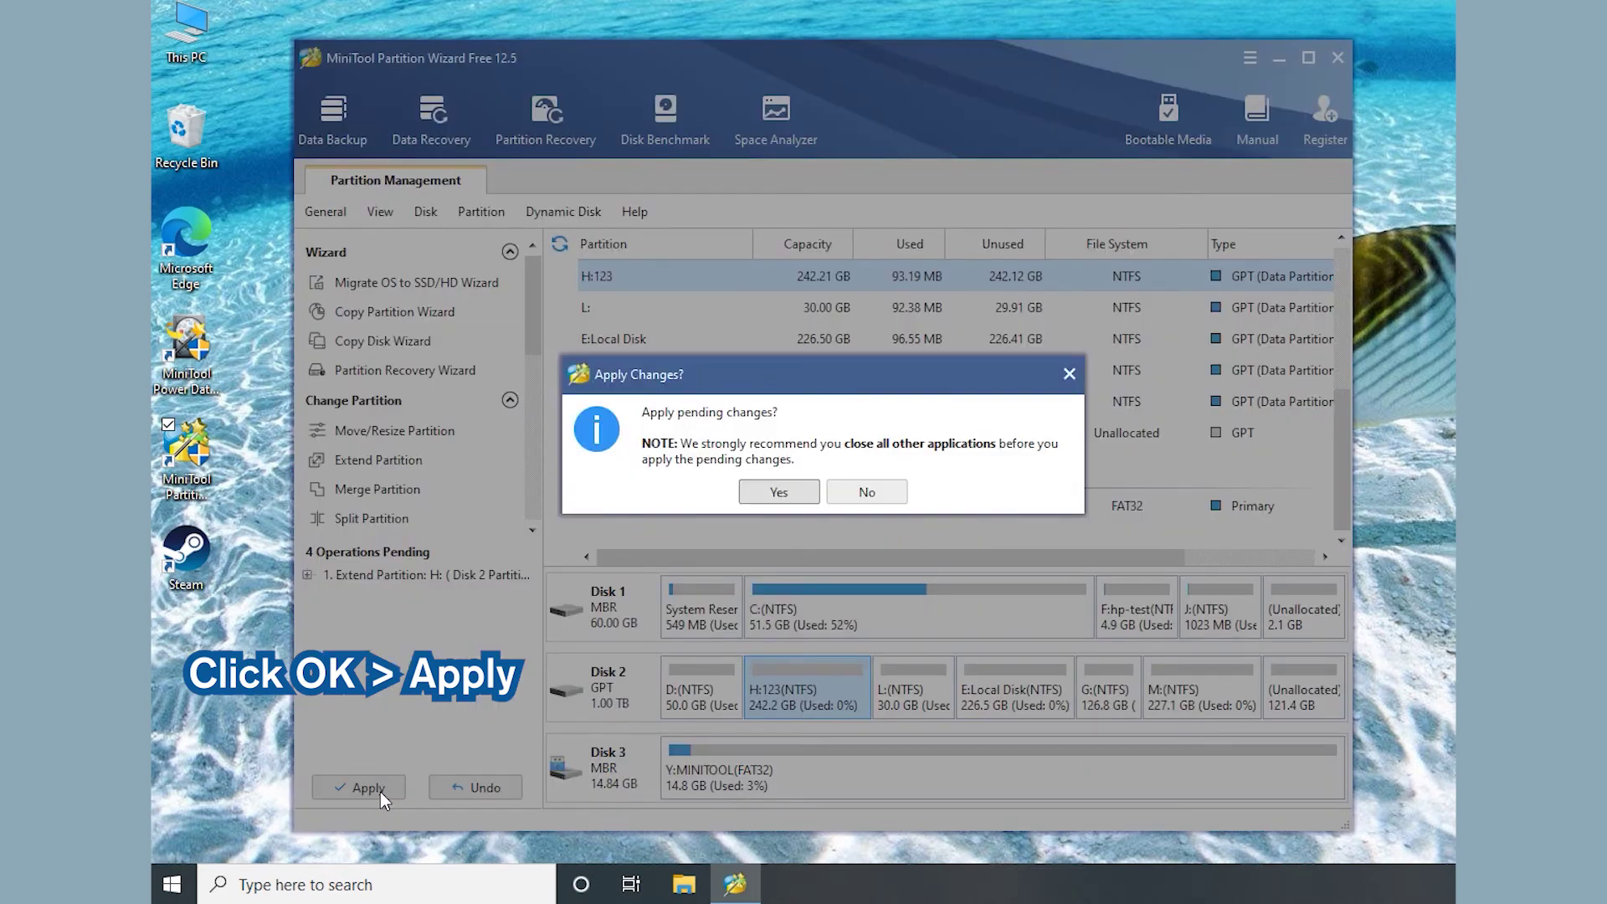
{"action": "left_click", "coordinate": [778, 494]}
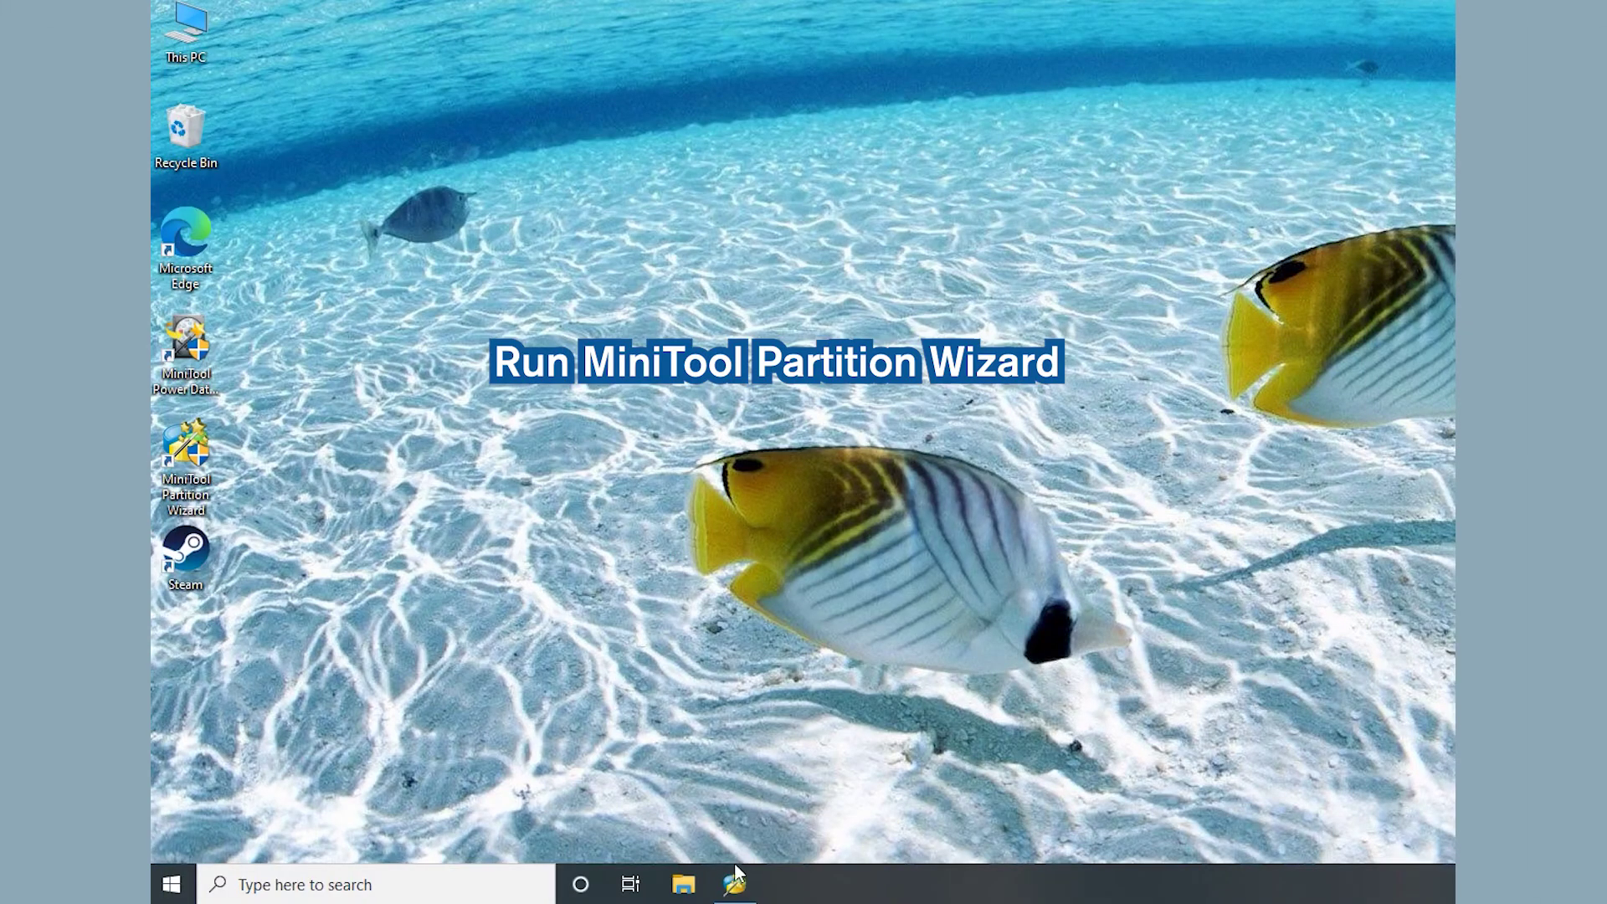
- Set up a Check File System on H:123 with the Check & fix detected errors option
{"action": "left_click", "coordinate": [731, 887]}
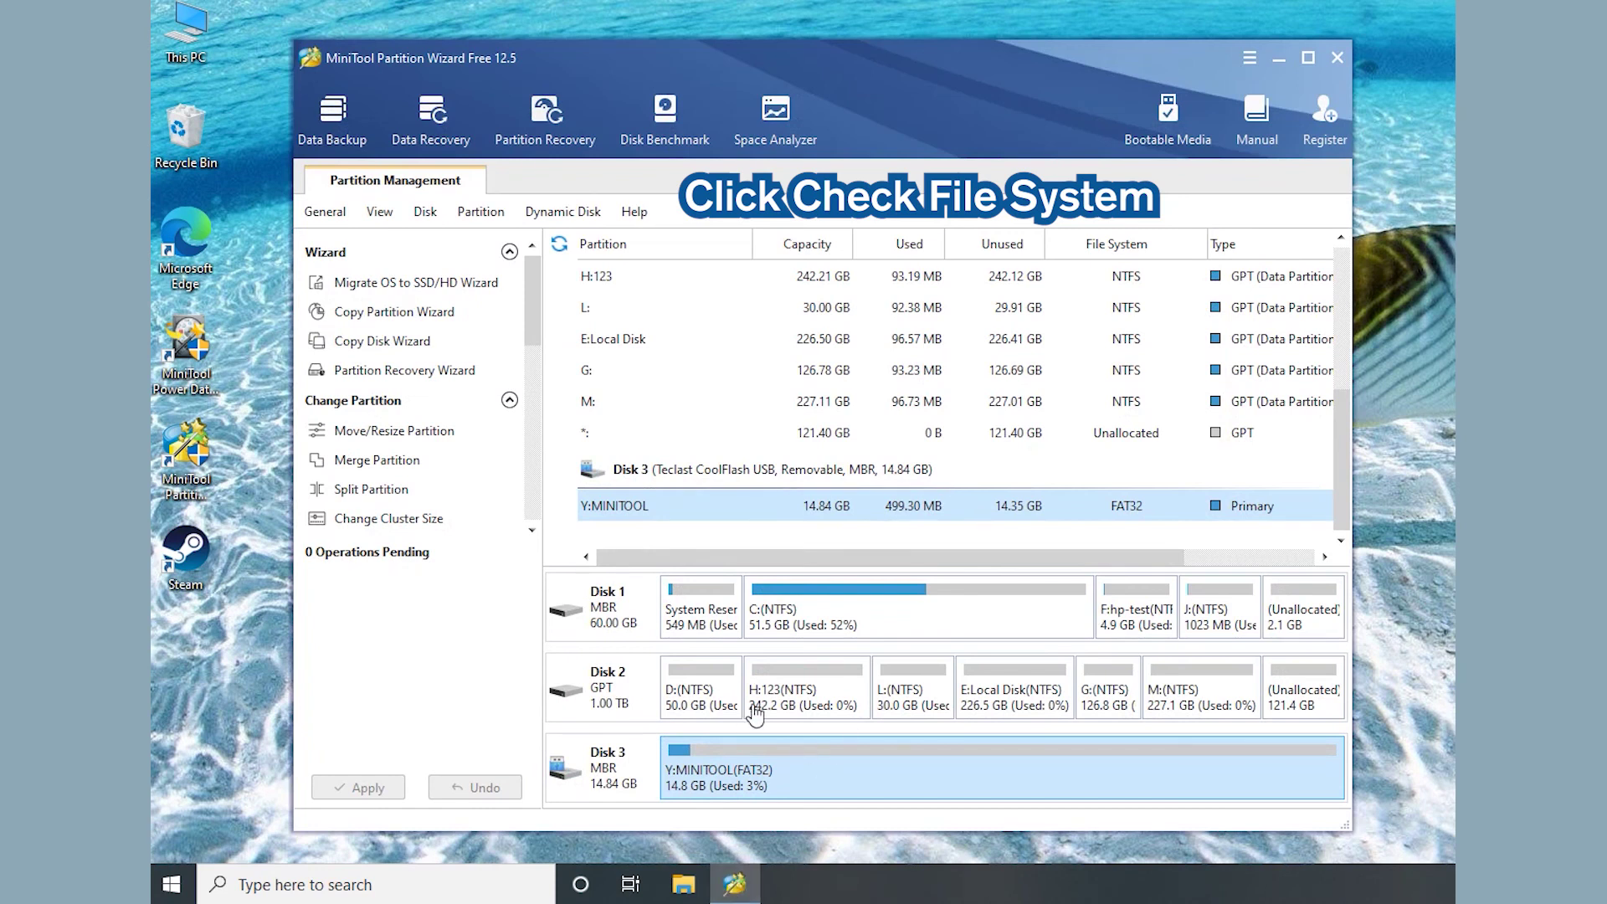
{"action": "left_click", "coordinate": [796, 688]}
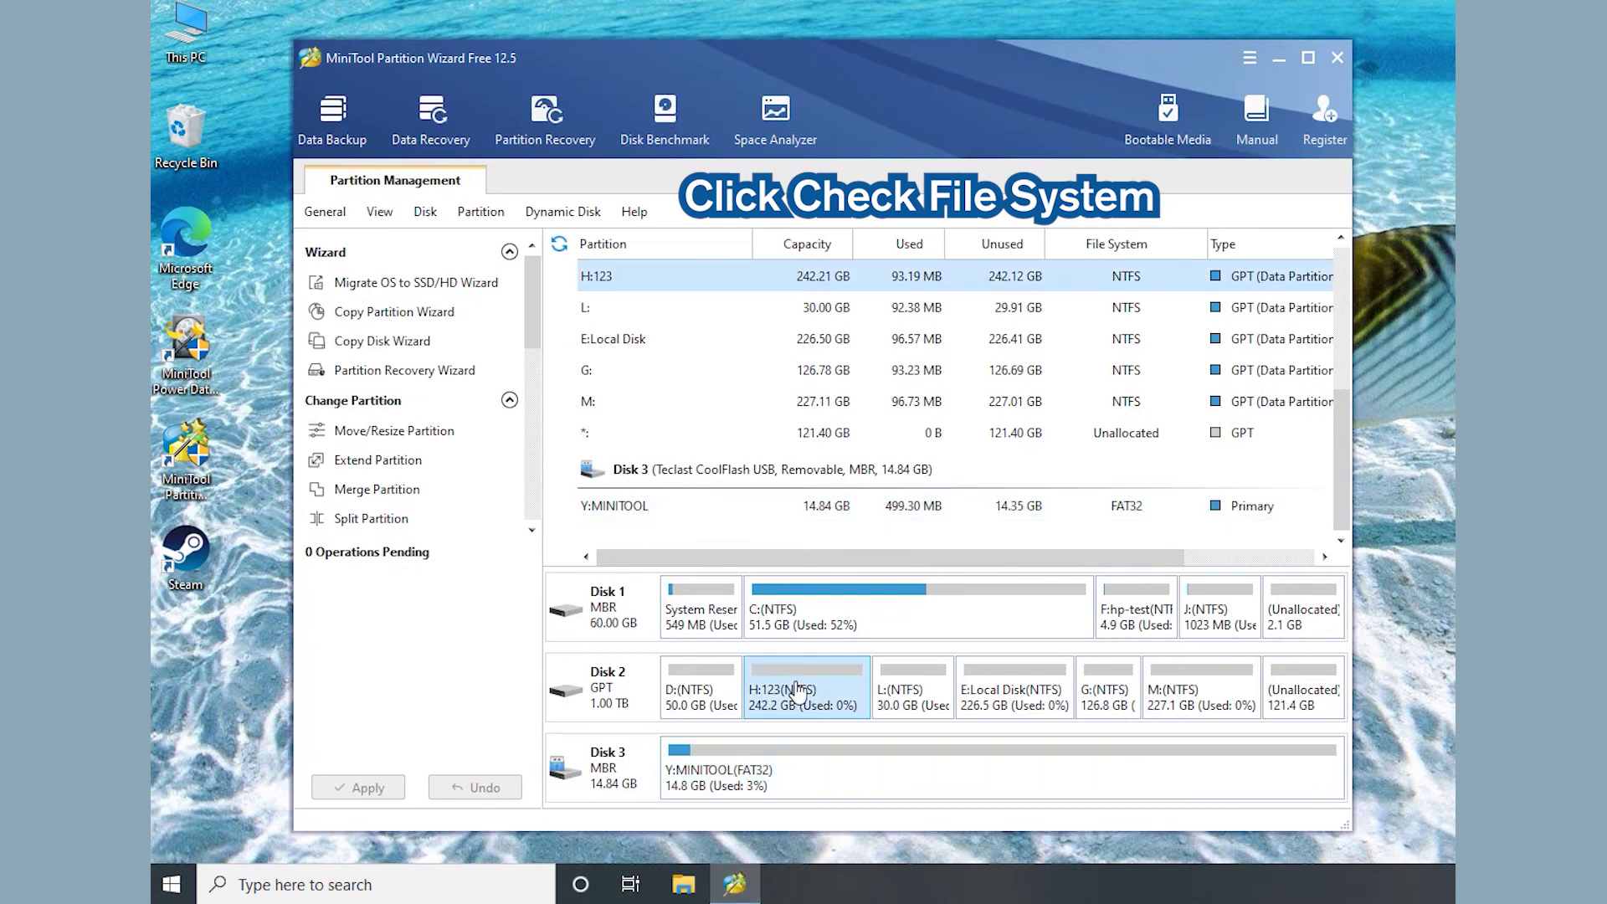
{"action": "scroll", "coordinate": [454, 447], "scroll_direction": "down", "scroll_amount": 2}
{"action": "scroll", "coordinate": [454, 450], "scroll_direction": "down", "scroll_amount": 5}
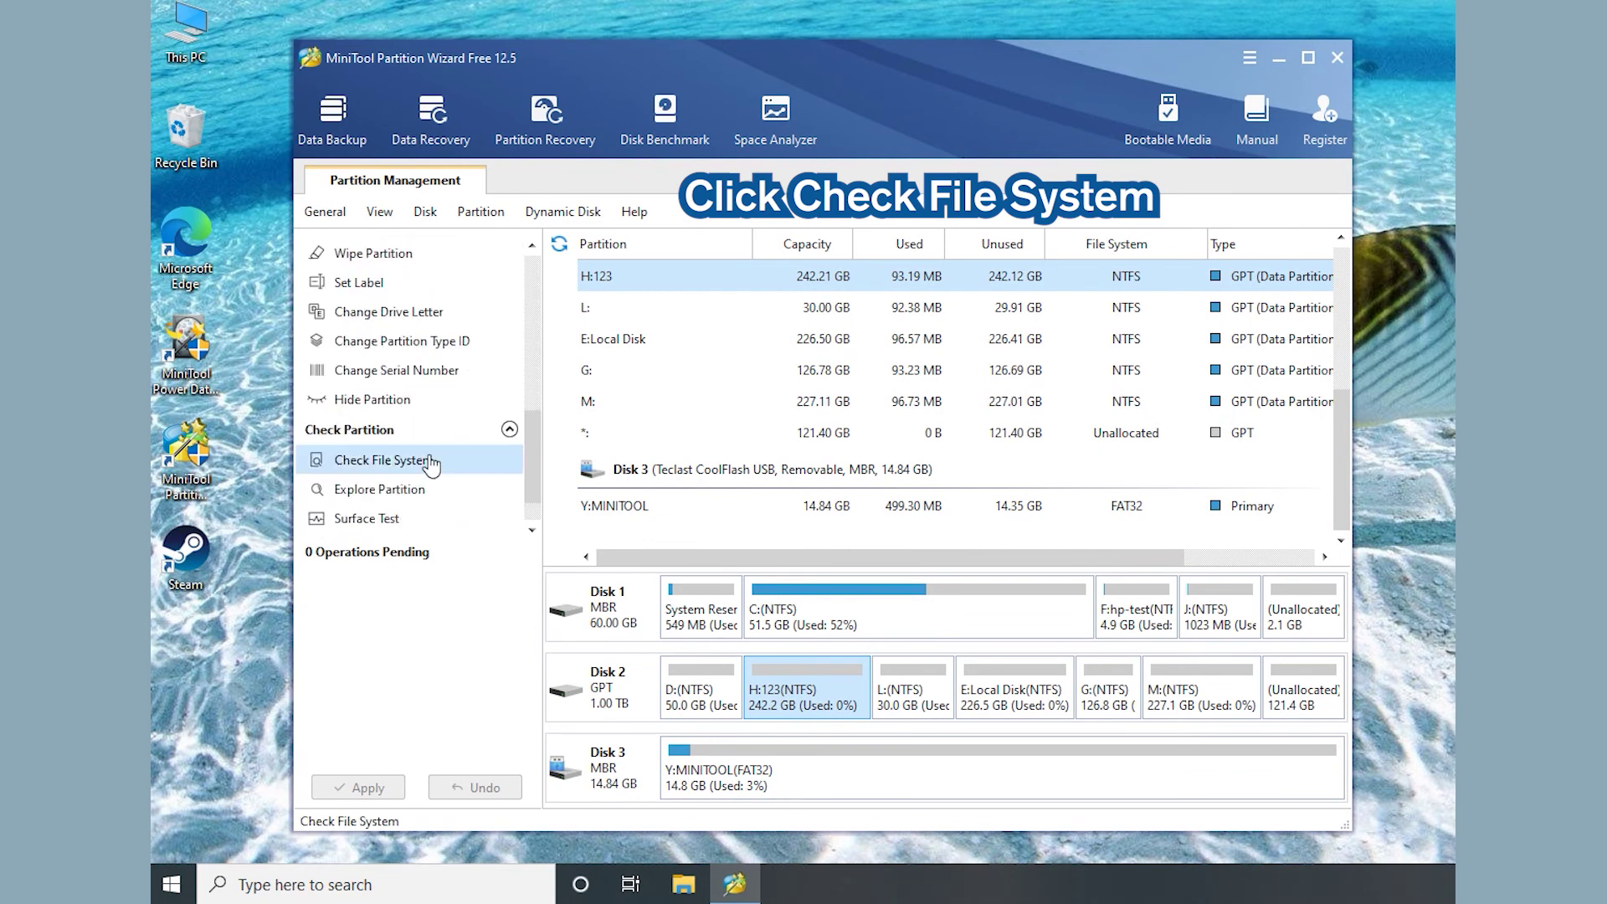
{"action": "left_click", "coordinate": [429, 461]}
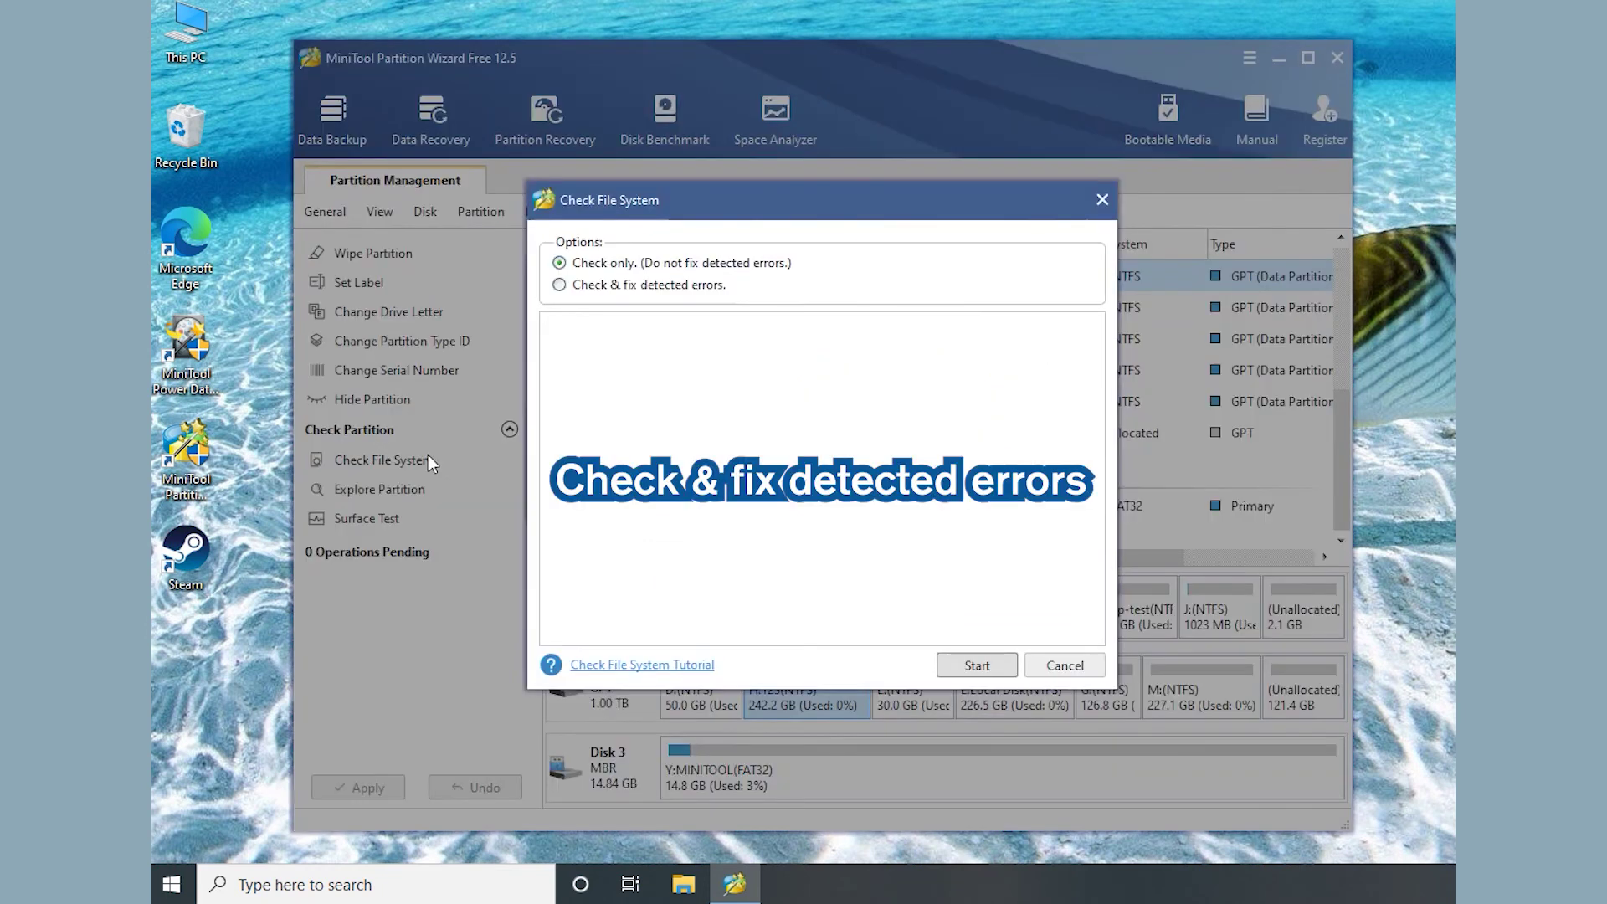
{"action": "left_click", "coordinate": [646, 286]}
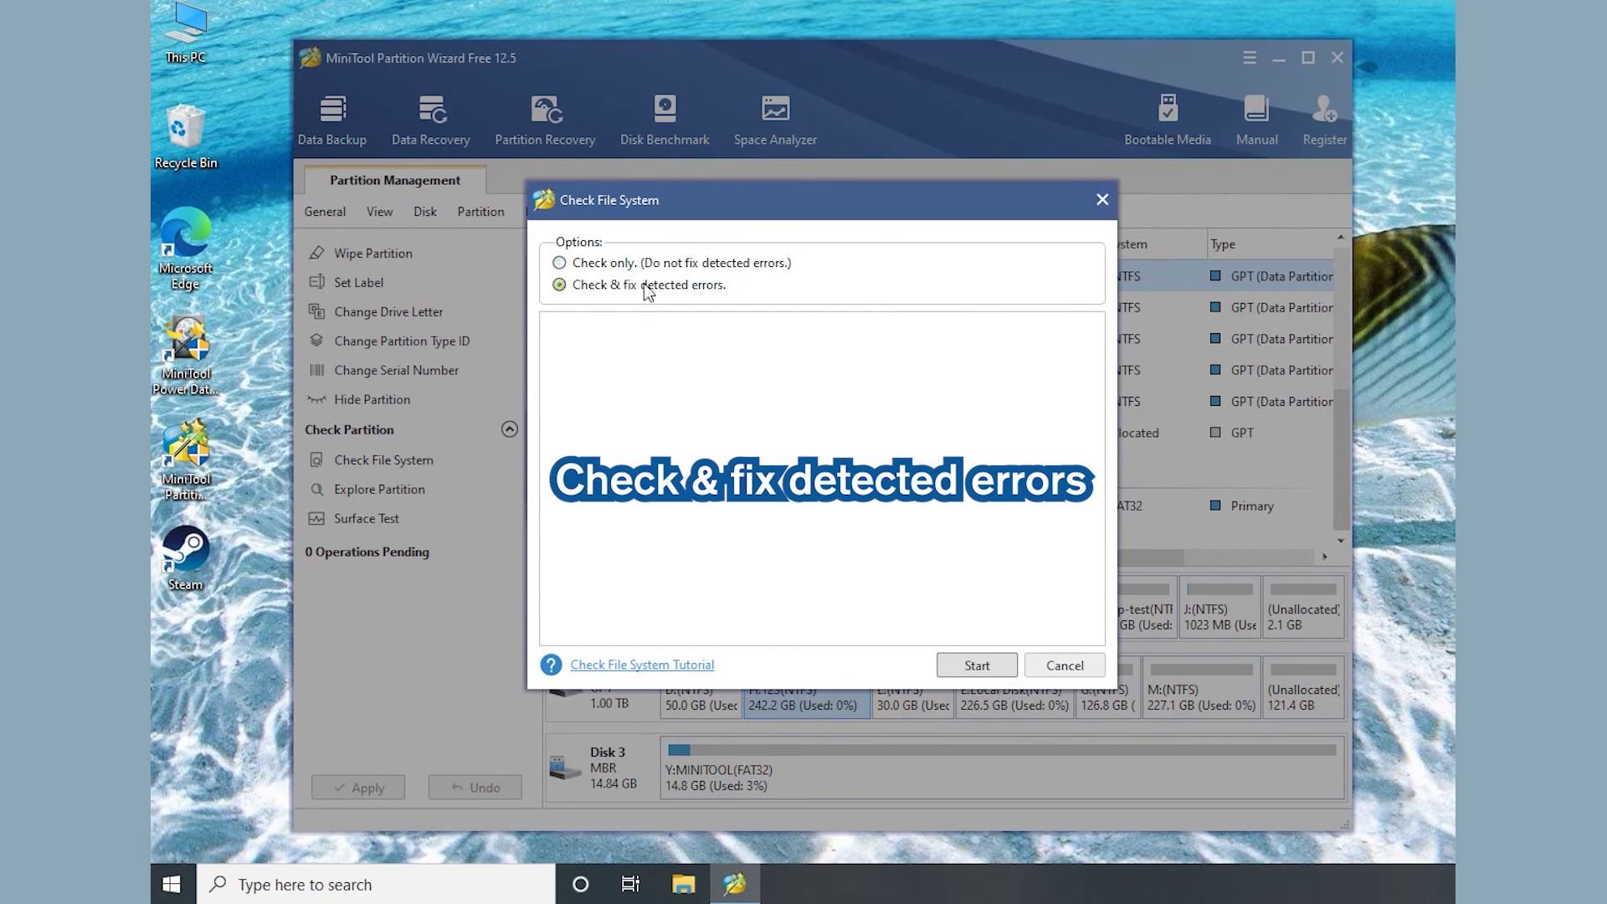